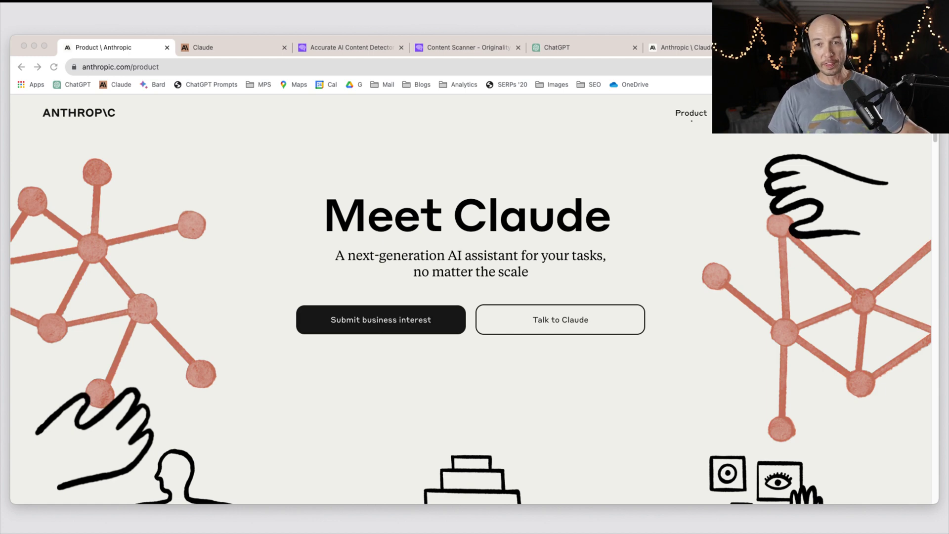
Glance at the Originality.ai detector, then return to Claude's chat home with its past conversations.
left_click(344, 47)
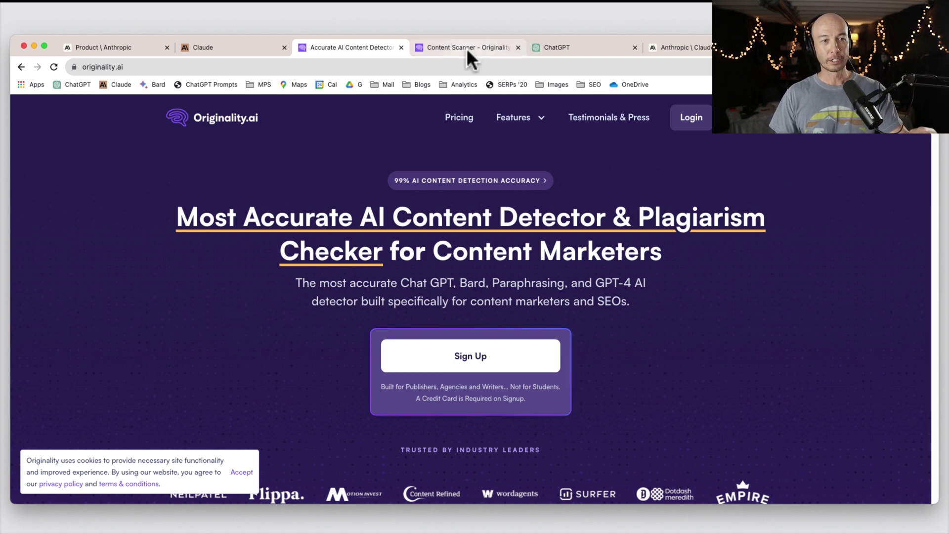
left_click(252, 50)
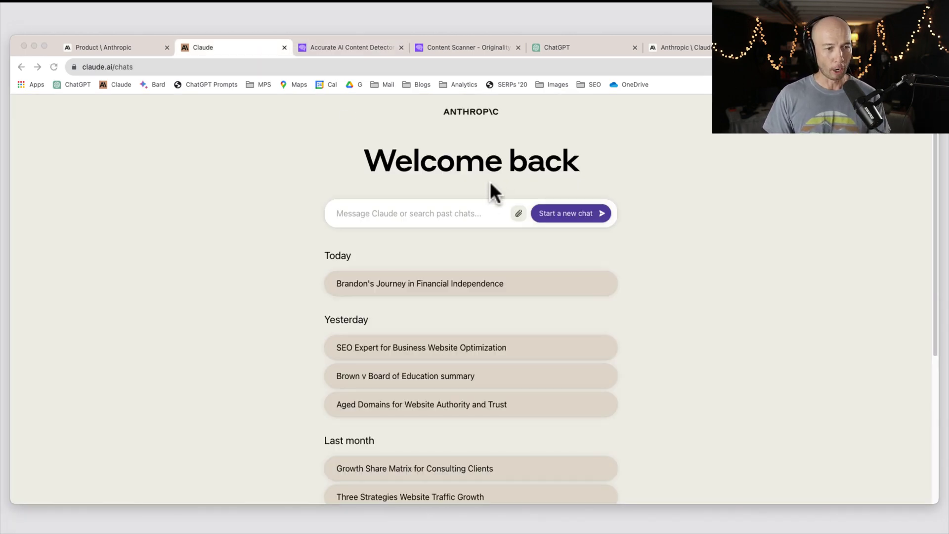
Send Claude the pasted prompt for an affiliate product-review blog outline and read its reply.
left_click(460, 214)
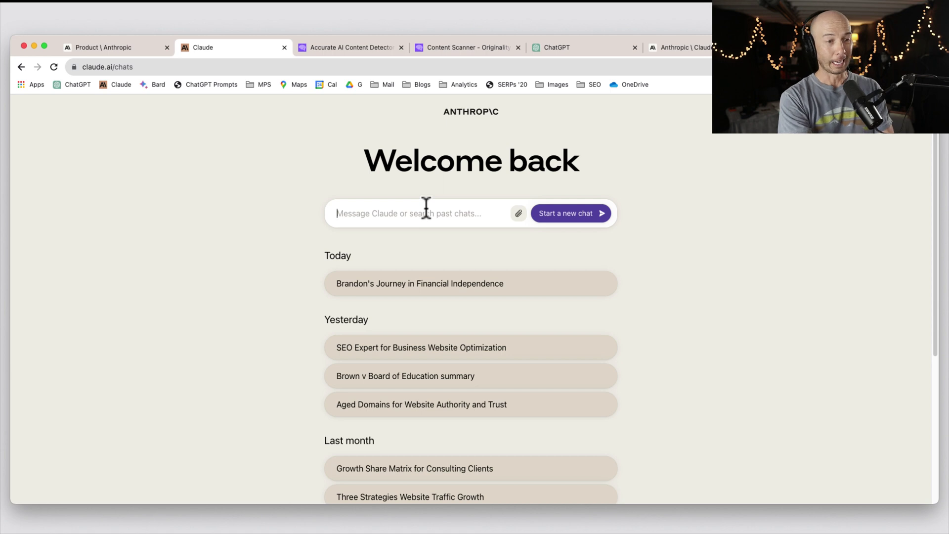
type("write a detailed outline for a blog post about writing a review for a product on an affiliate site")
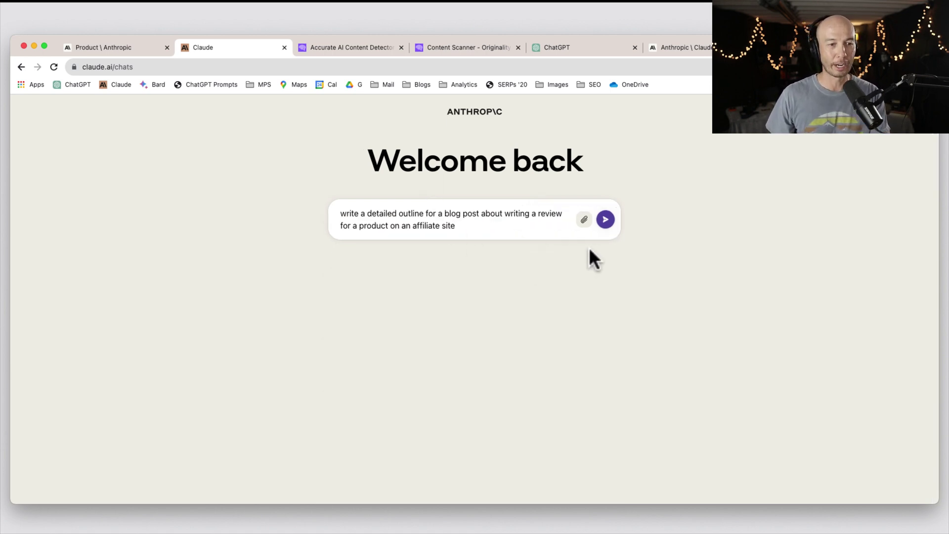
left_click(606, 220)
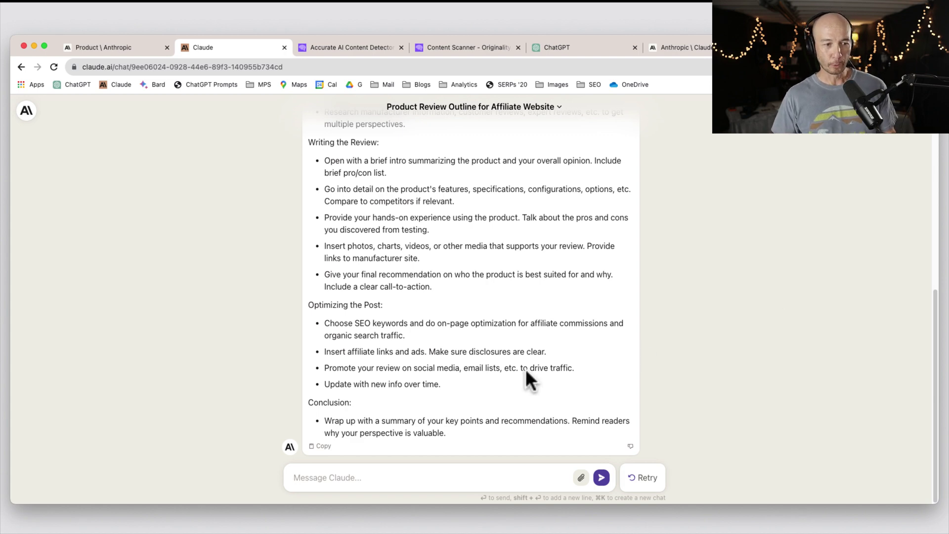
scroll(527, 378, "up", 10)
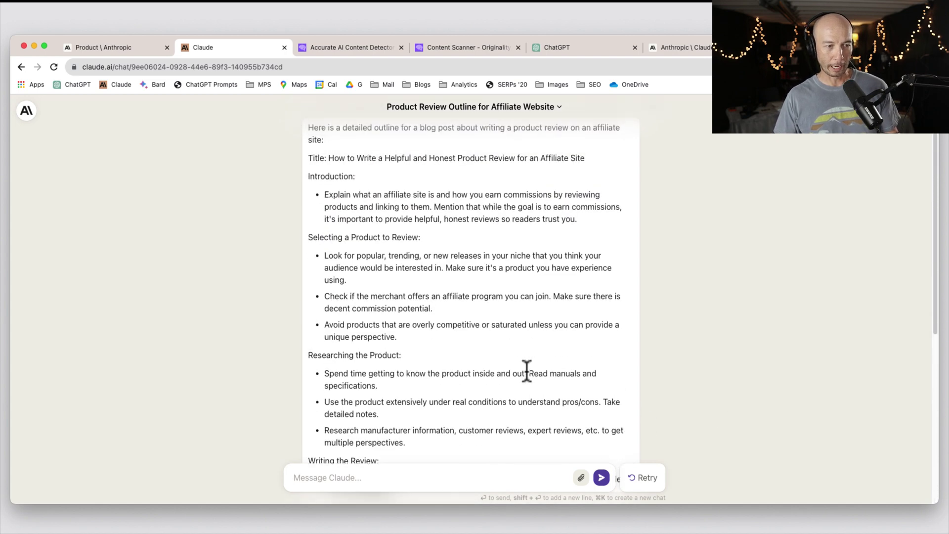
scroll(527, 372, "down", 10)
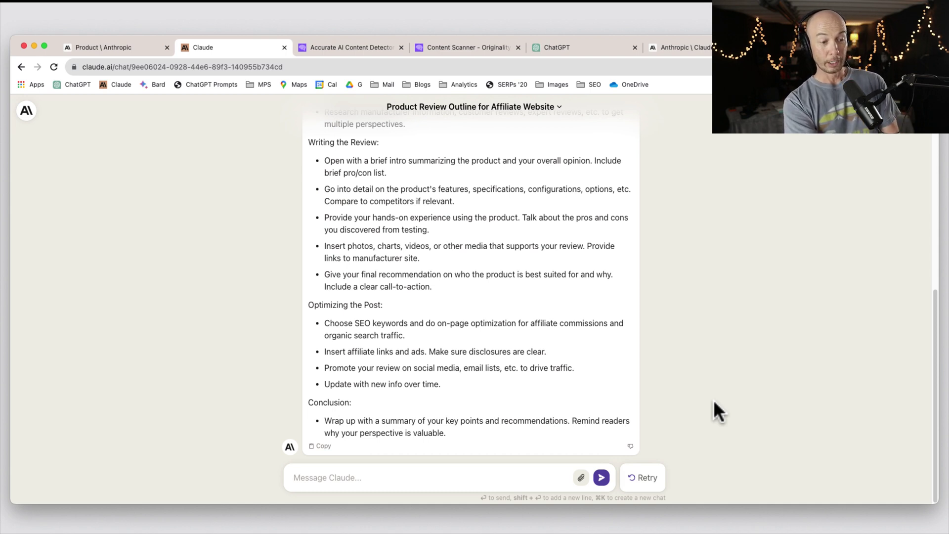
Ask Claude for more detail on writing and optimizing the review, then the whole outline with additions.
type("add more details to writing the review and optimizing the review")
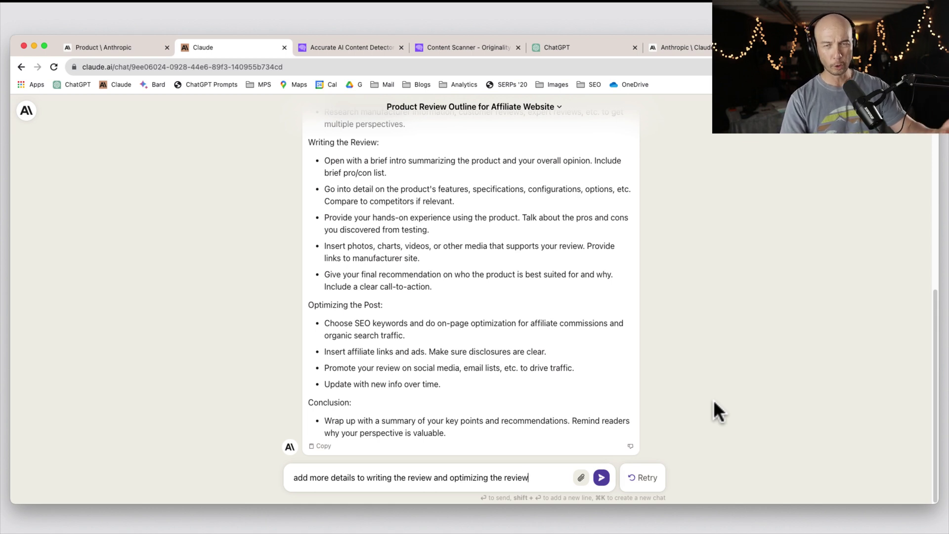
key("Return")
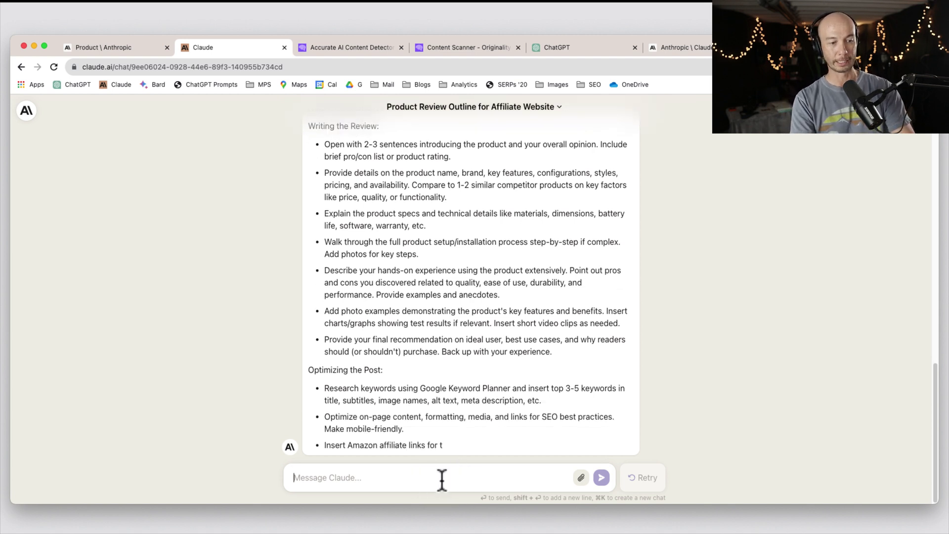
type("write th")
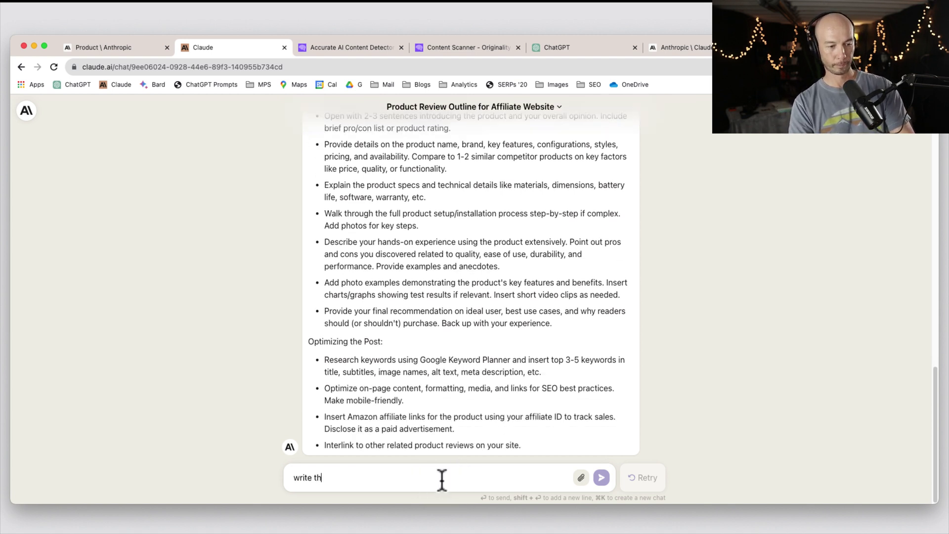
type("e whole out")
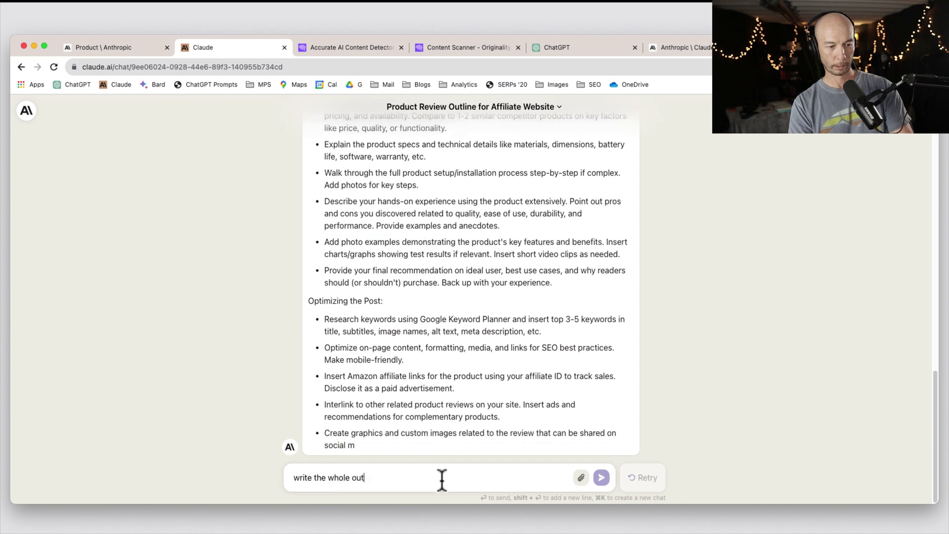
type("line with the ")
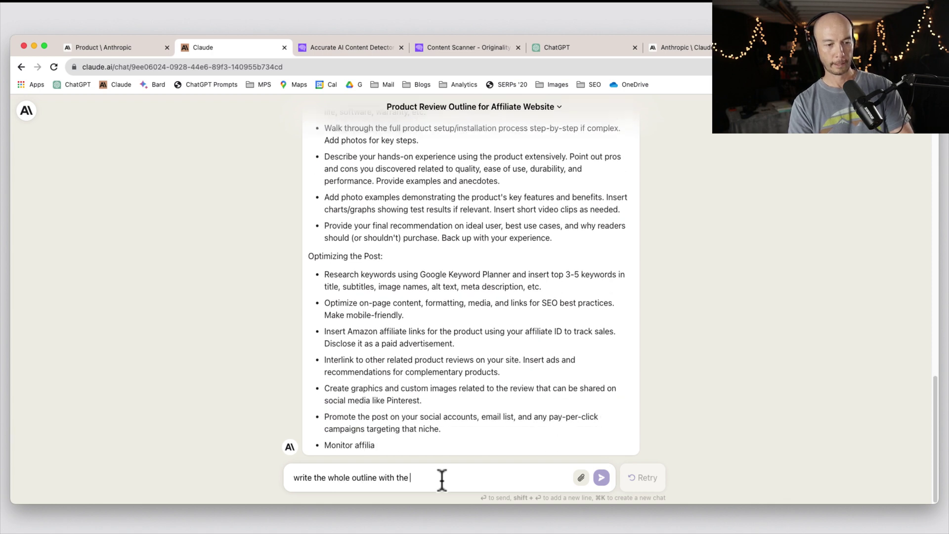
type("addition")
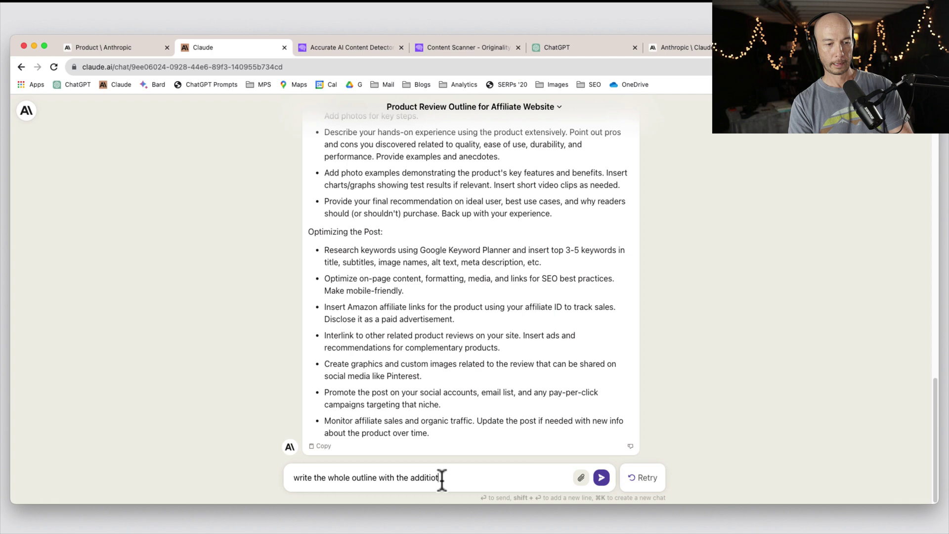
type("s")
key("Return")
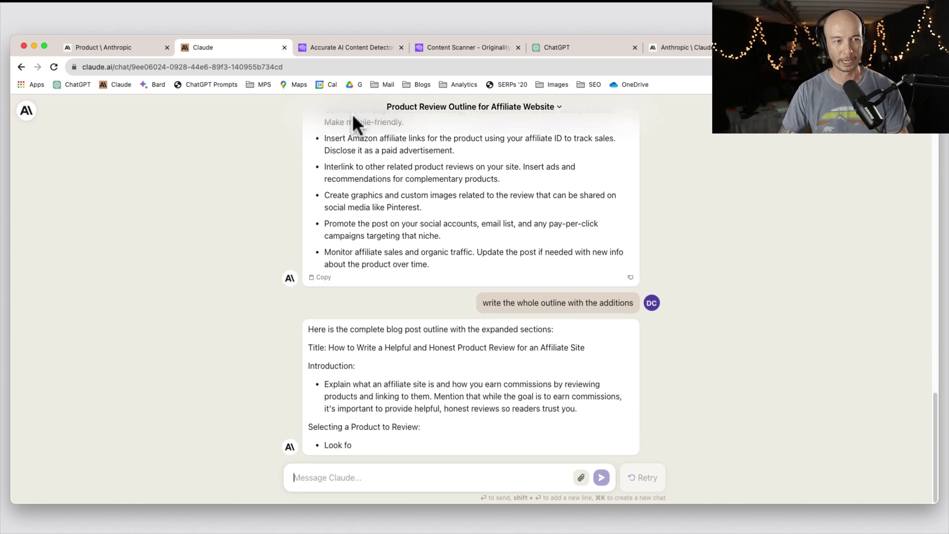
Open Originality.ai's Start New Scan page and begin titling the scan 'claude sample'.
left_click(364, 46)
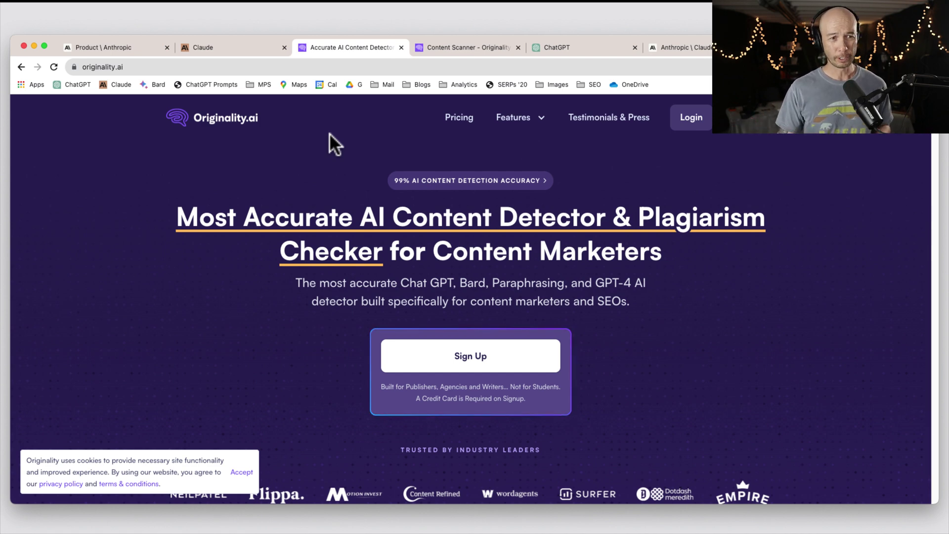
left_click(458, 45)
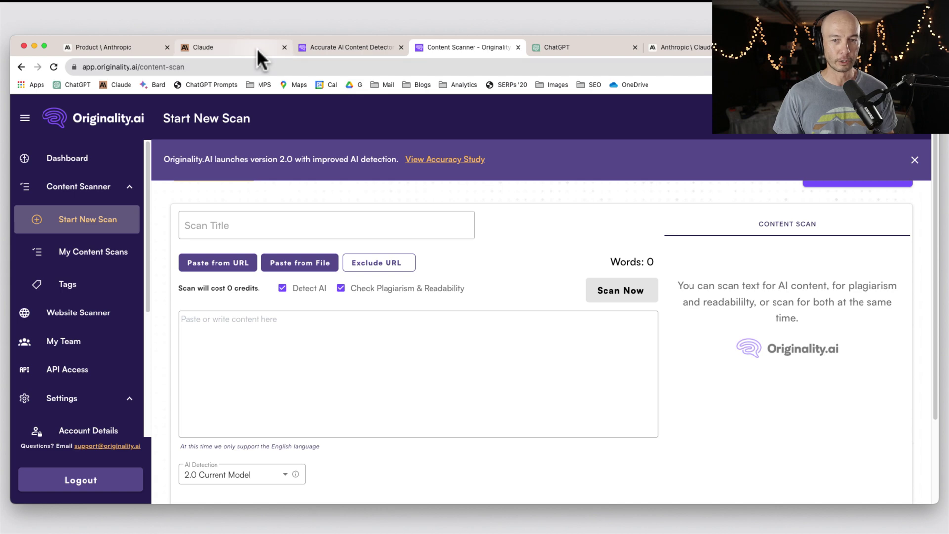
left_click(251, 227)
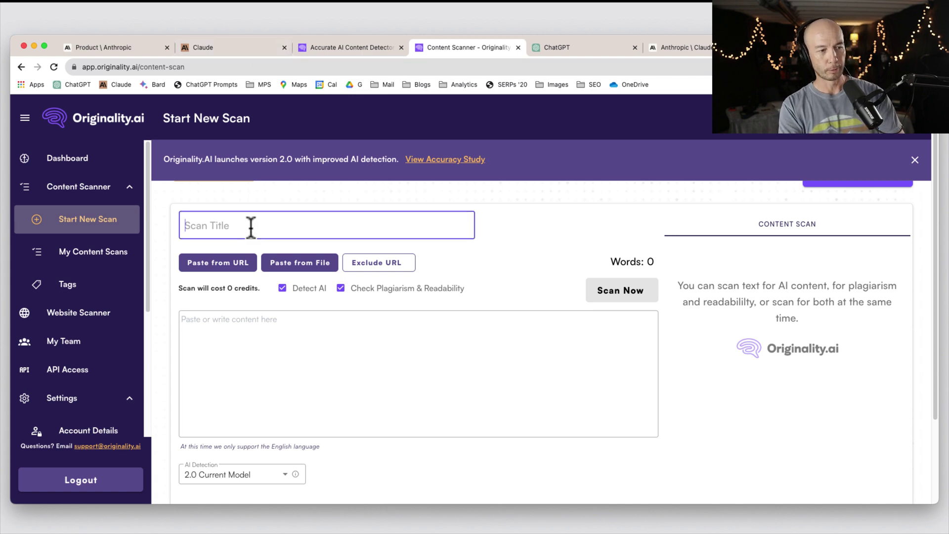
type("sa")
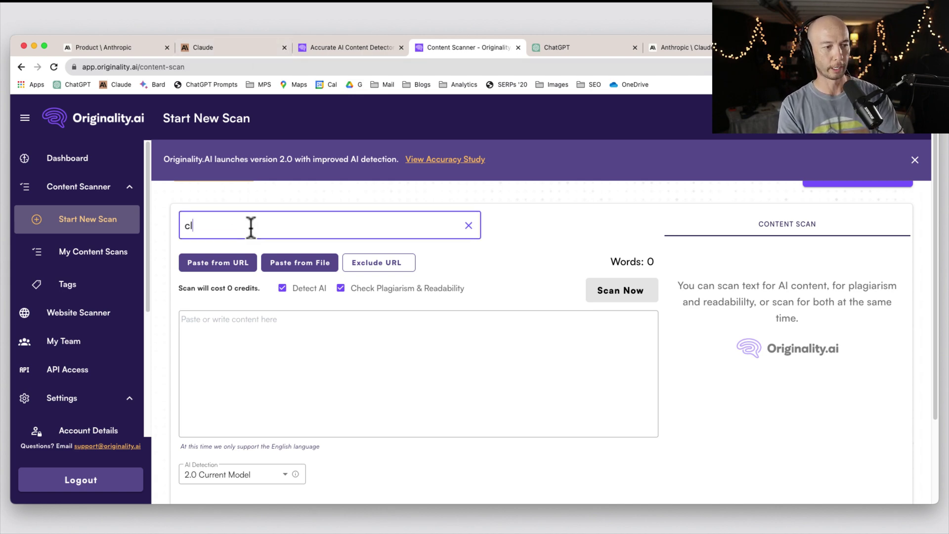
type("aude sam")
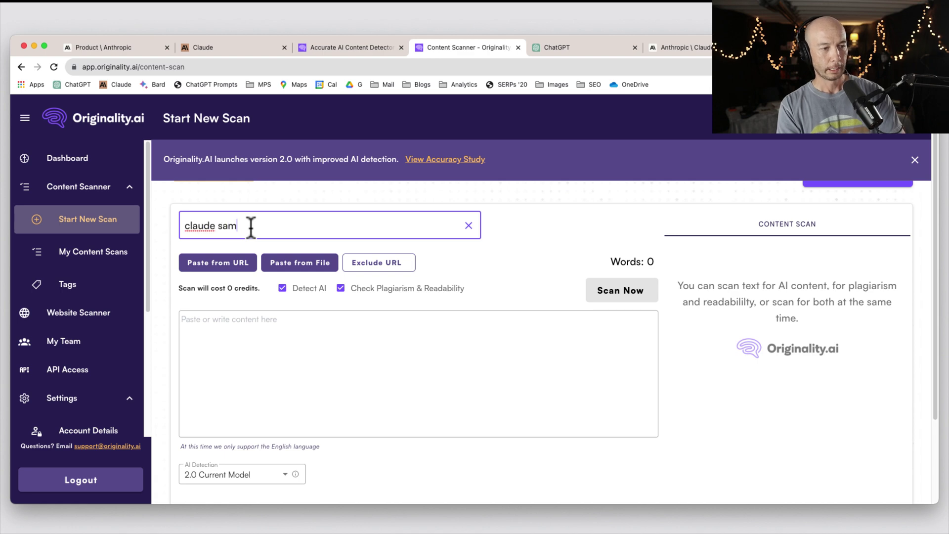
type("ple")
In the outline chat, ask Claude to 'write a blog post with the outline aim 1500 word'.
left_click(230, 49)
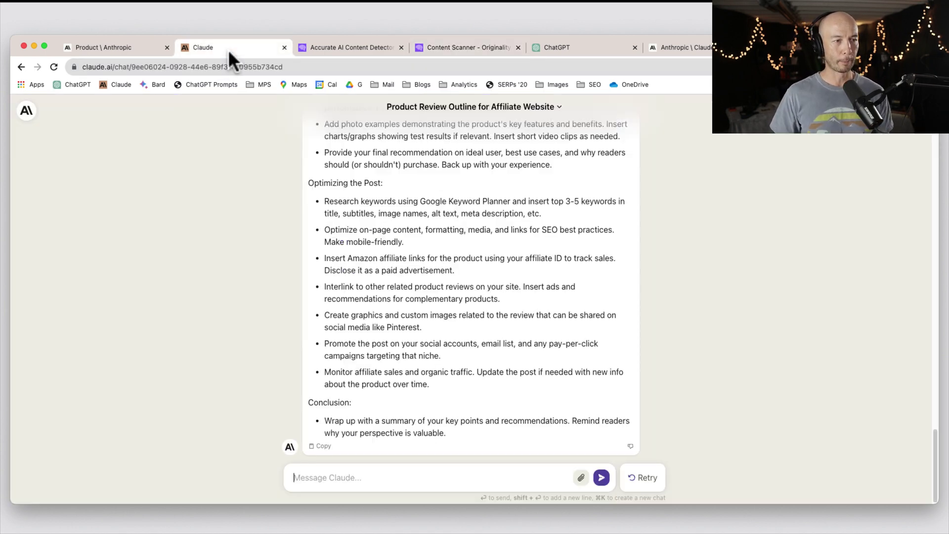
scroll(417, 306, "up", 6)
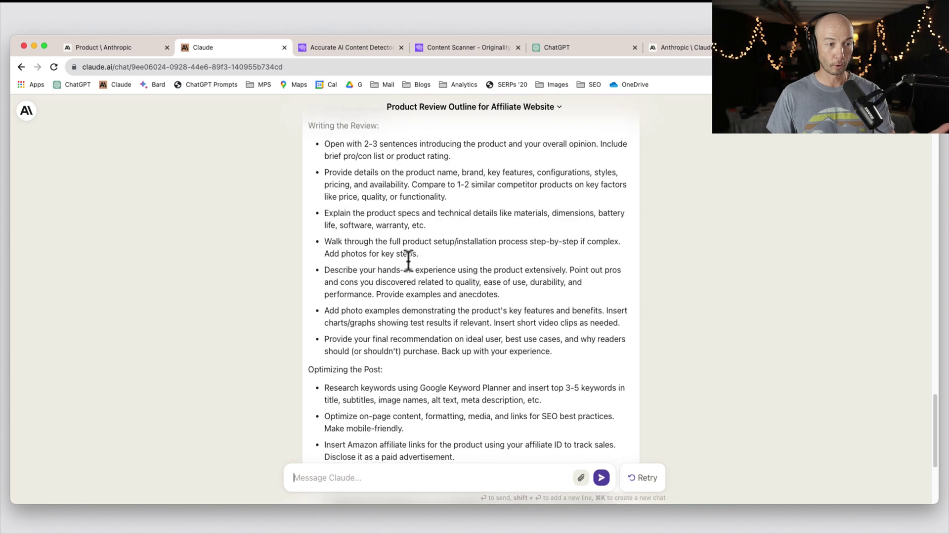
scroll(409, 254, "down", 6)
left_click(412, 478)
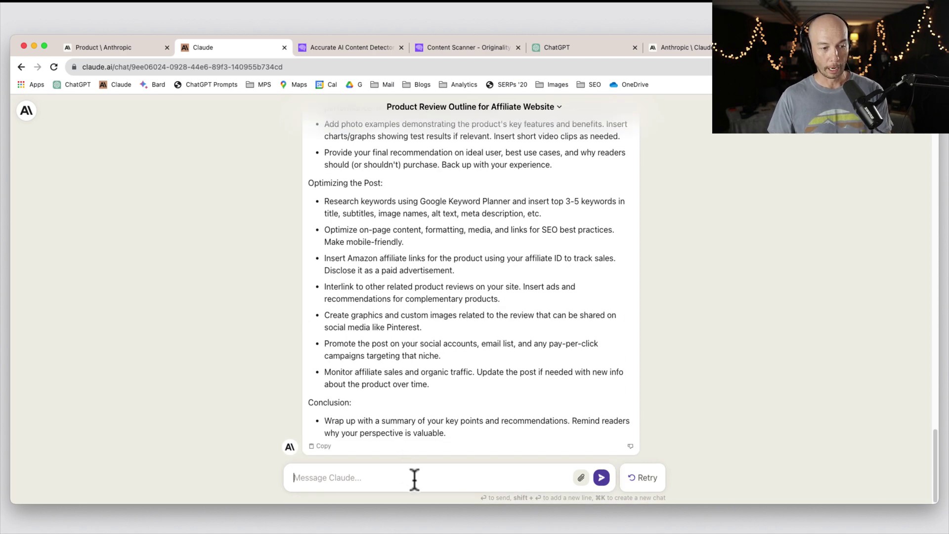
type("write")
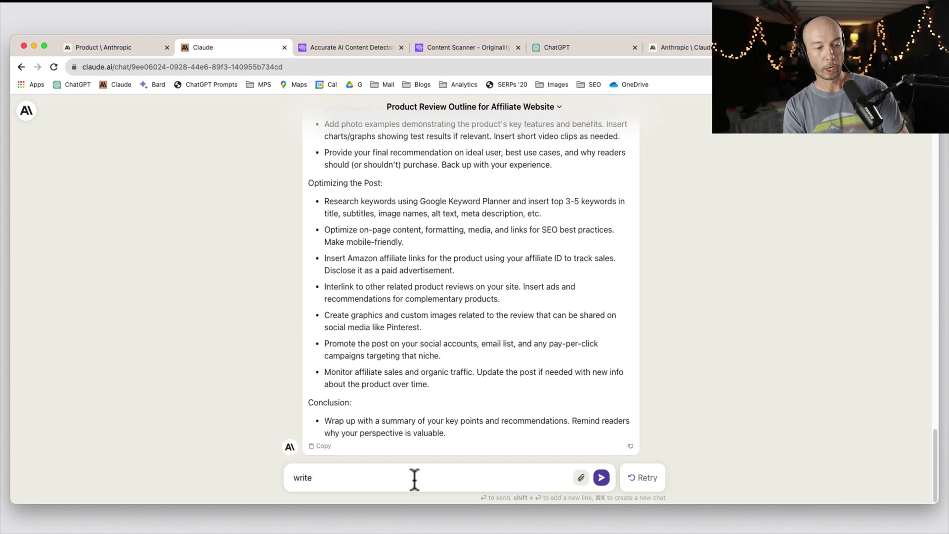
type(" a blog")
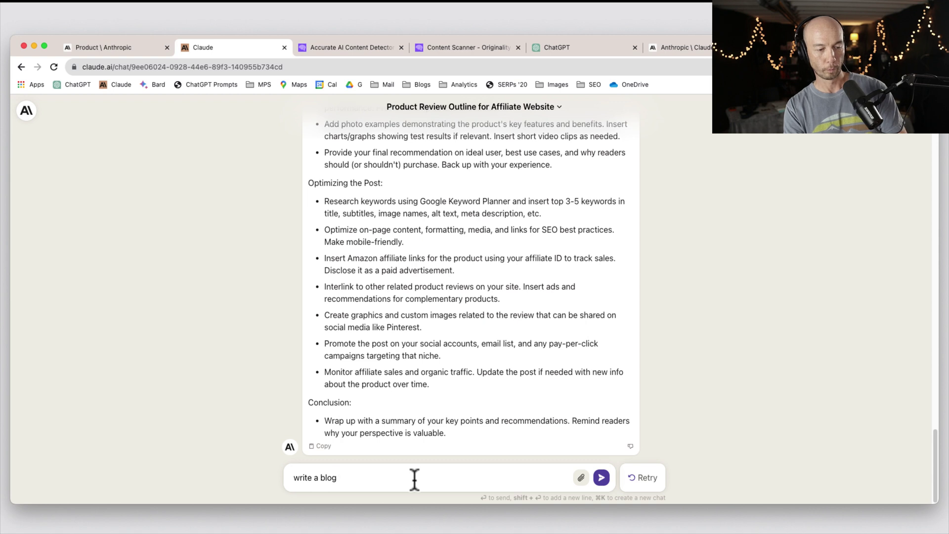
type(" pos")
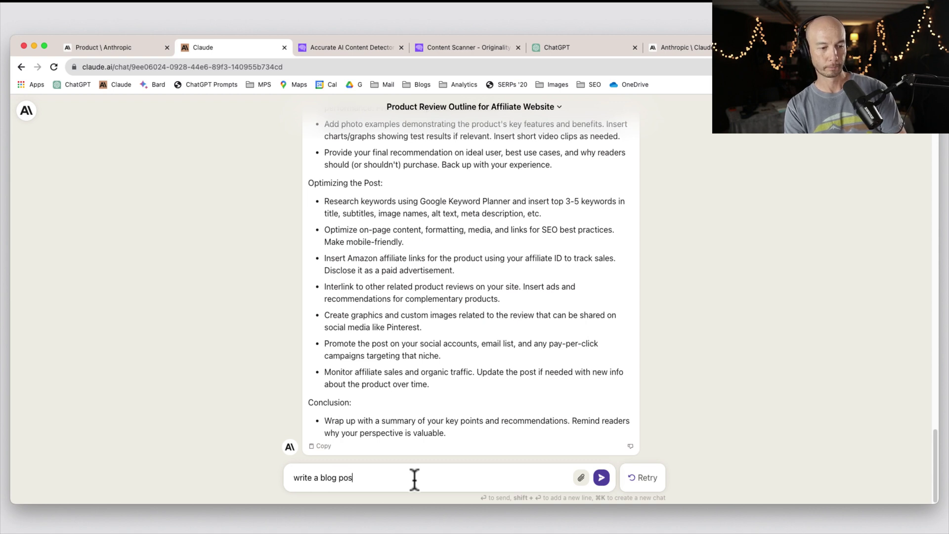
type("t with the o")
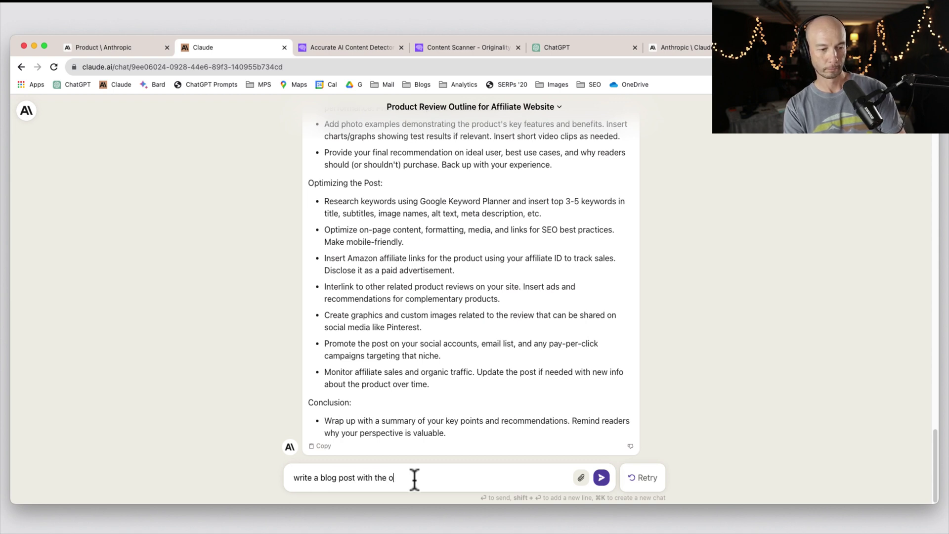
type("utline ai")
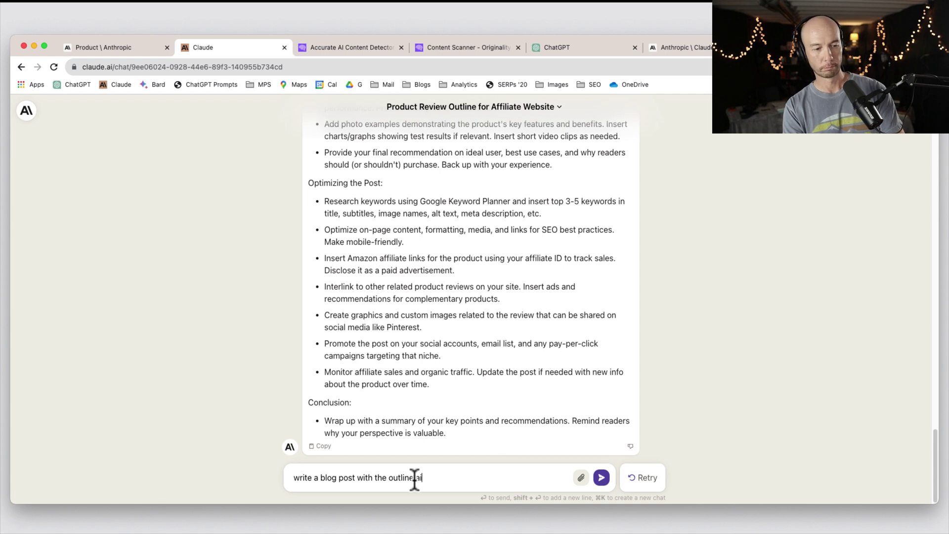
type("m 1500 ")
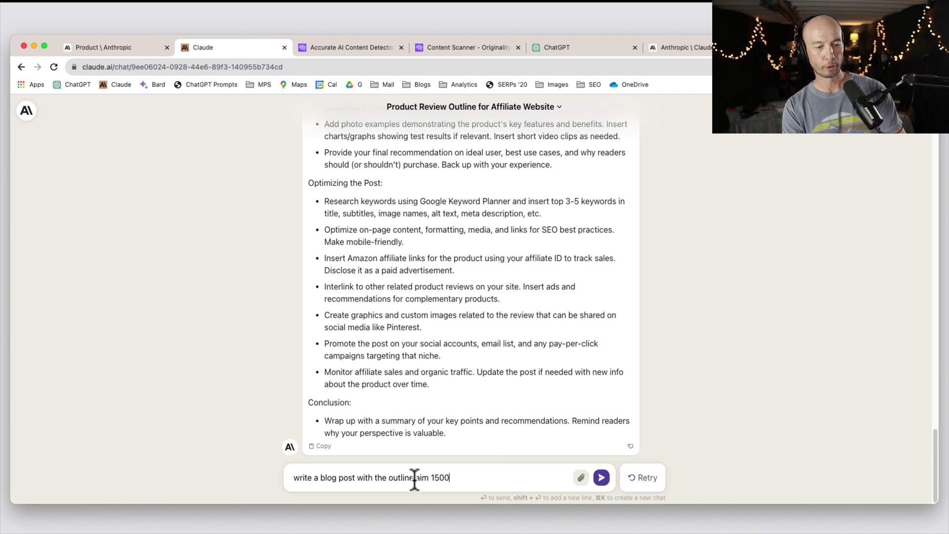
type("words")
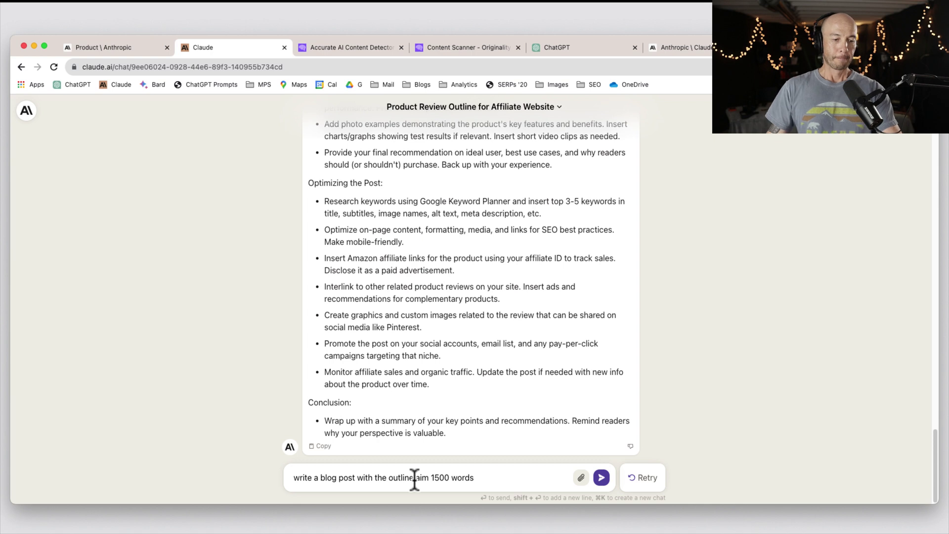
key("Return")
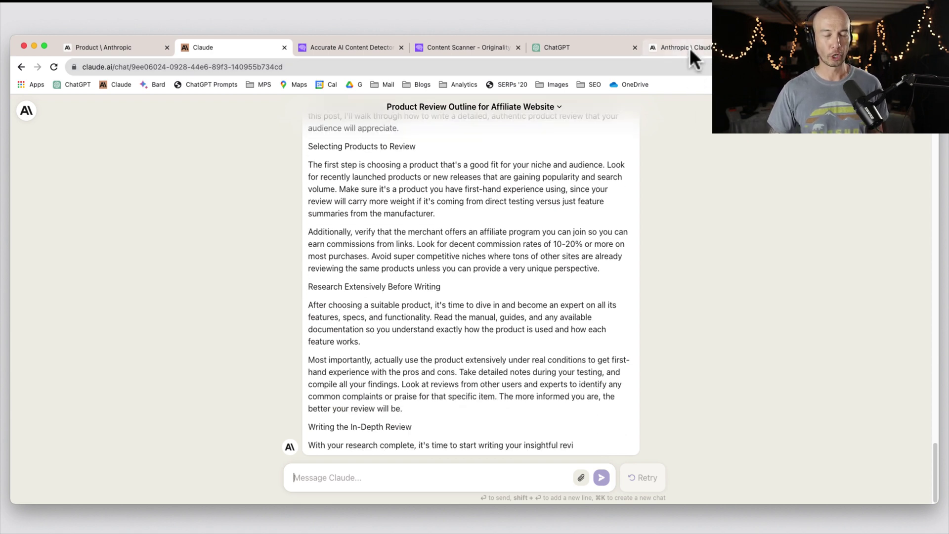
Read the Claude 2 announcement's GRE score sentence, then bring up the TIME Claude 2 vs GPT-4 article.
left_click(701, 46)
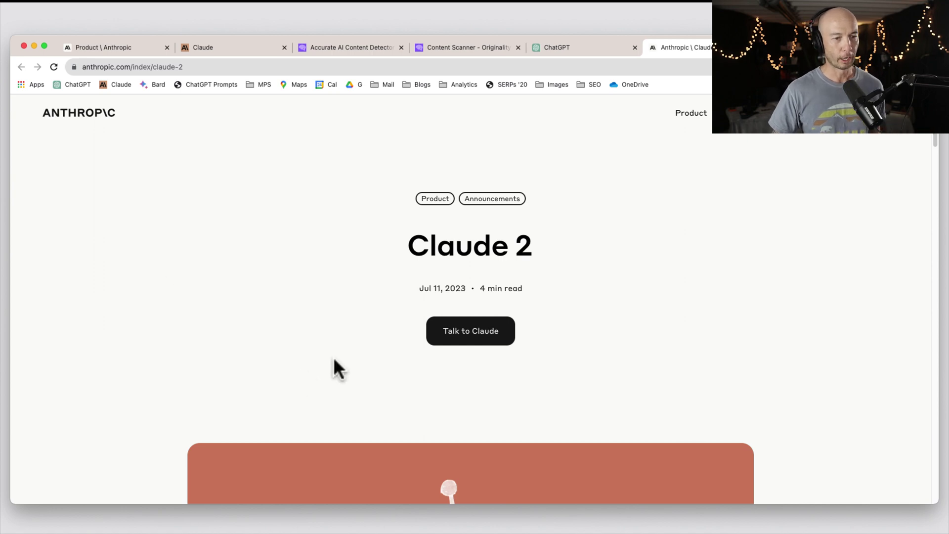
scroll(332, 348, "down", 12)
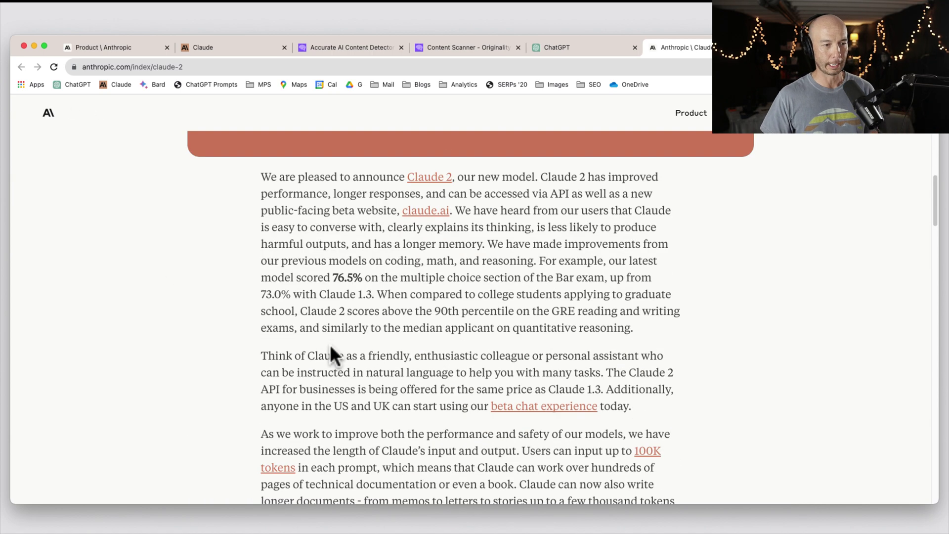
scroll(488, 262, "up", 12)
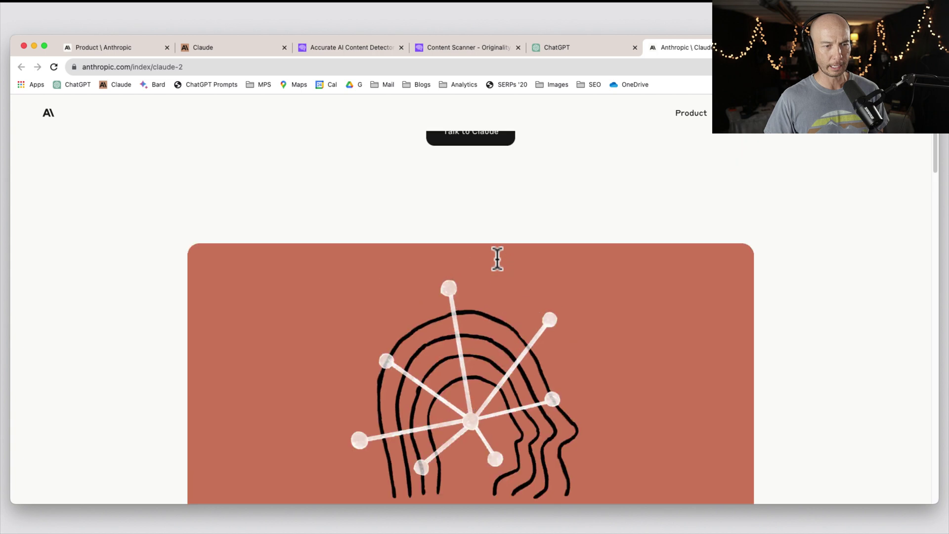
scroll(483, 246, "down", 10)
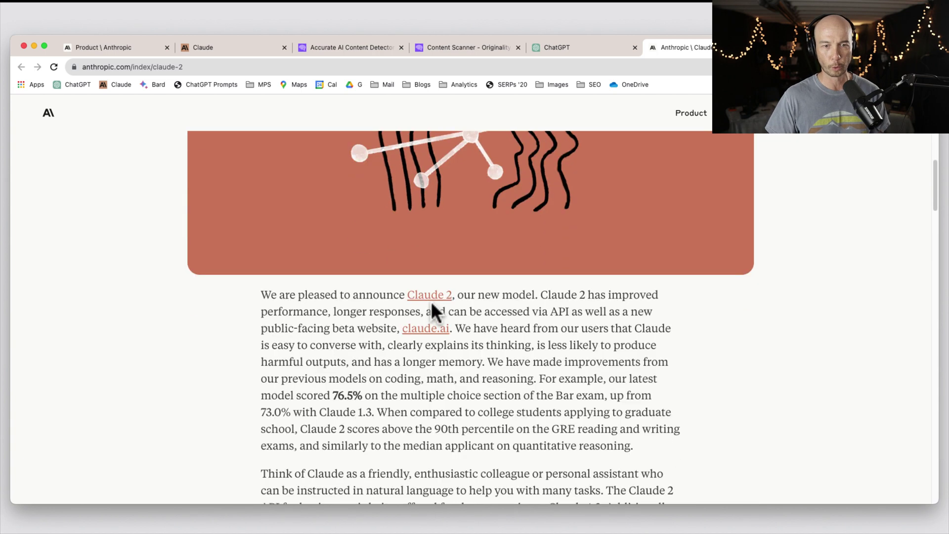
scroll(431, 304, "up", 1)
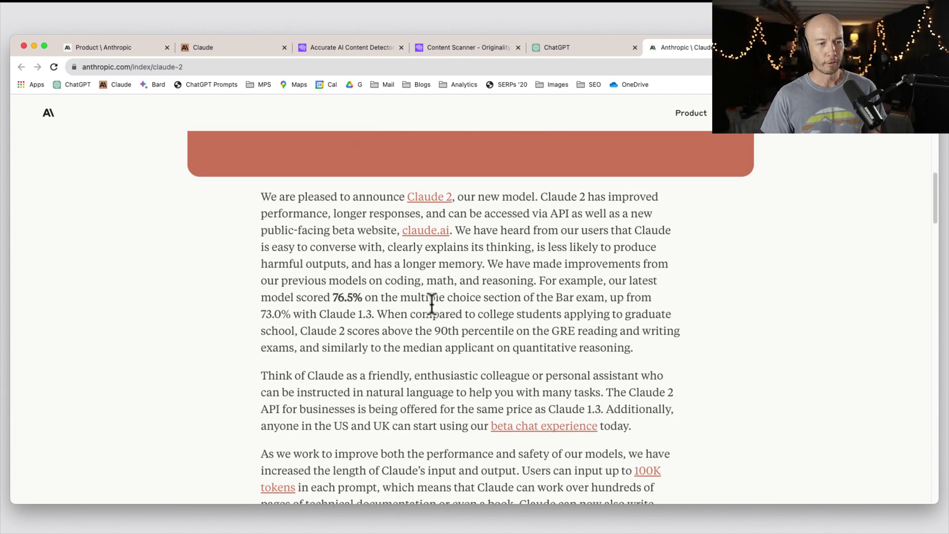
scroll(432, 304, "down", 1)
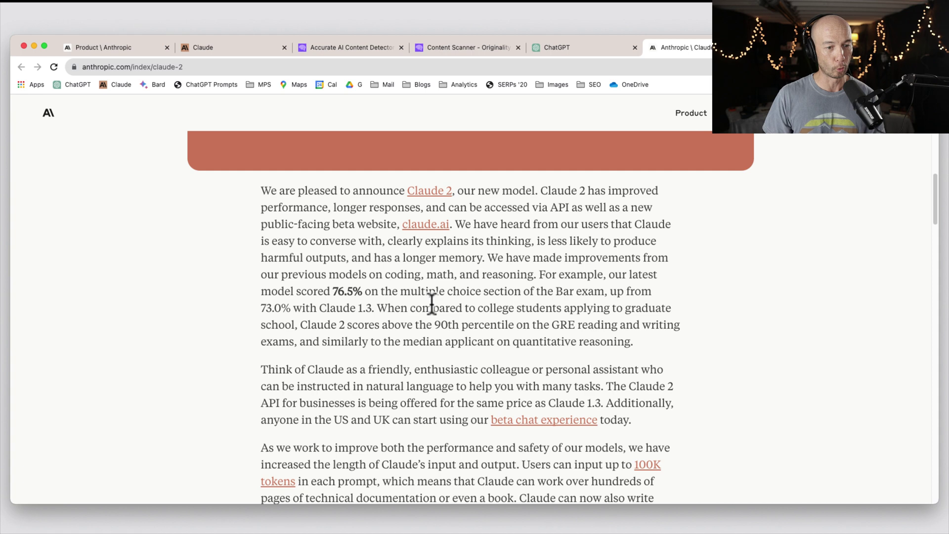
left_click_drag(299, 325, 313, 345)
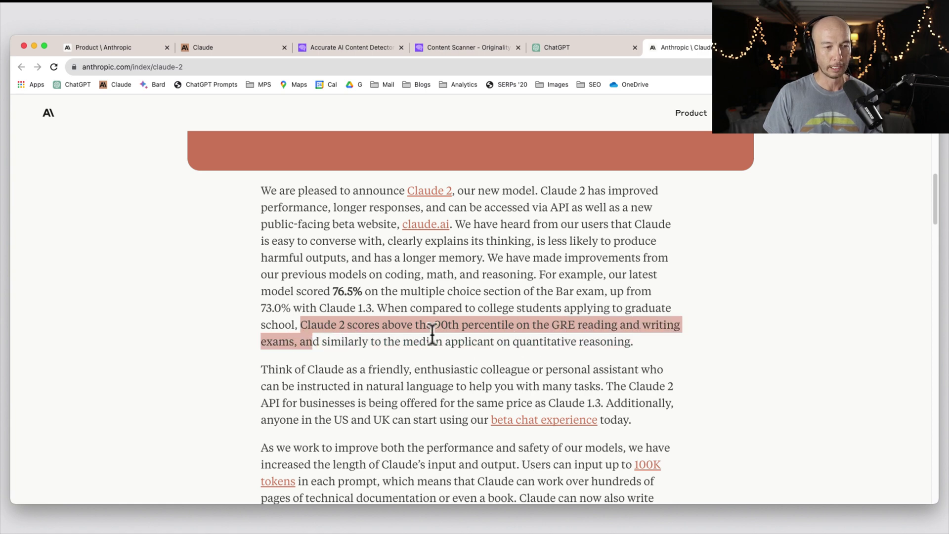
left_click(523, 335)
key("ctrl+Tab")
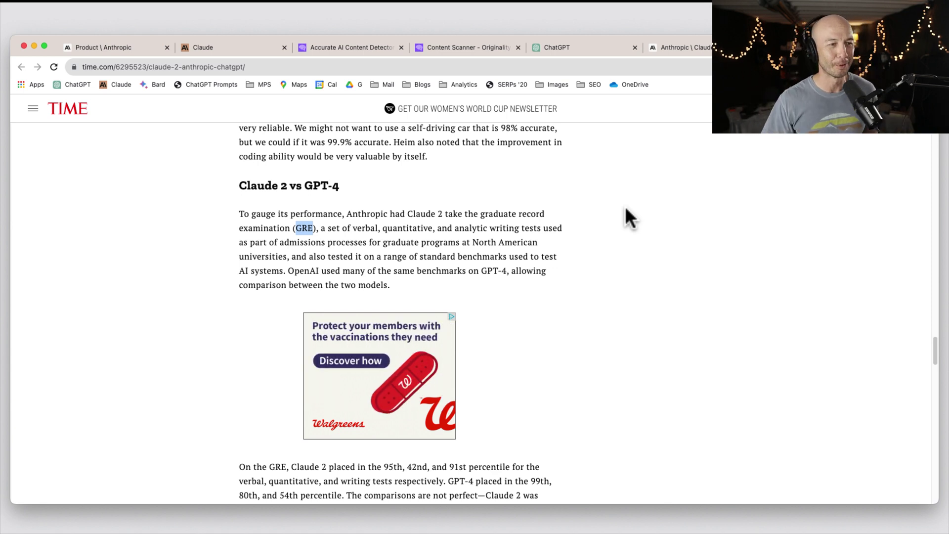
left_click(312, 189)
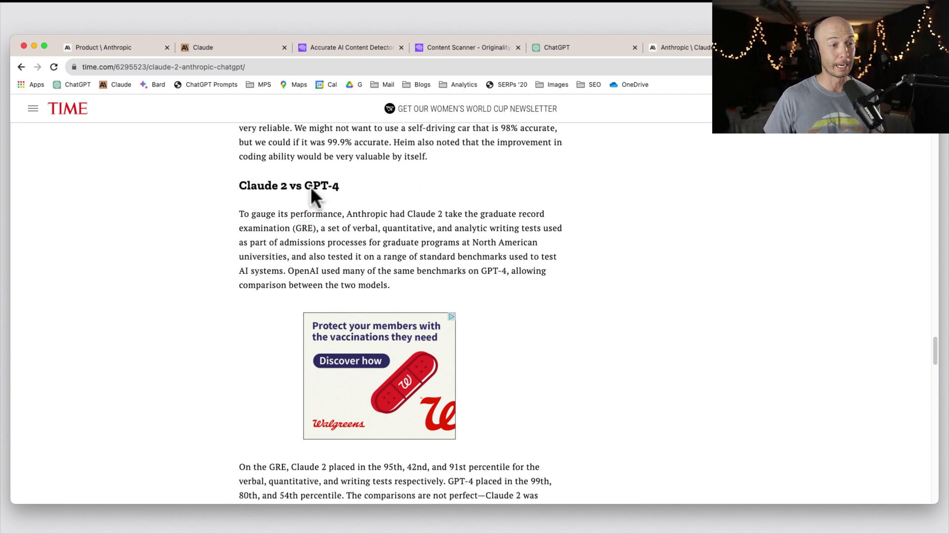
left_click(236, 189)
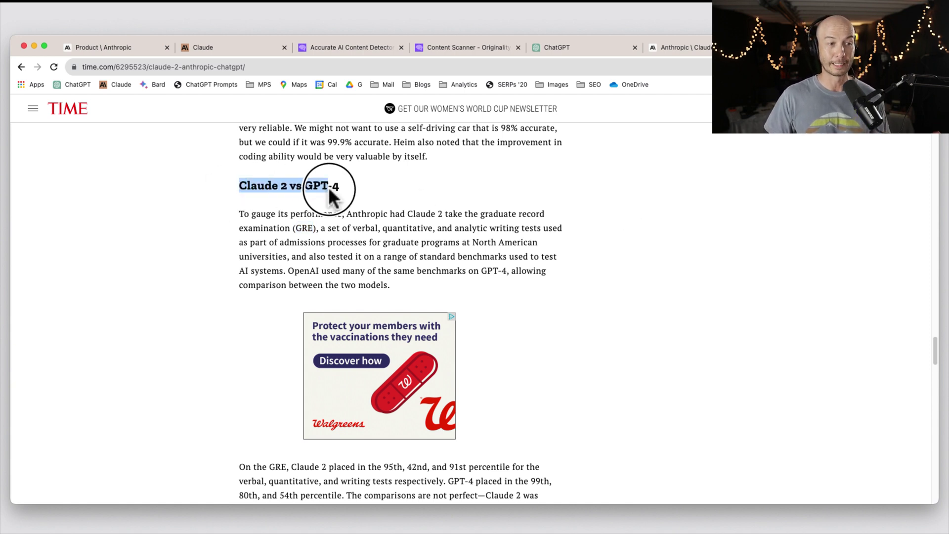
left_click_drag(328, 187, 339, 191)
left_click(349, 192)
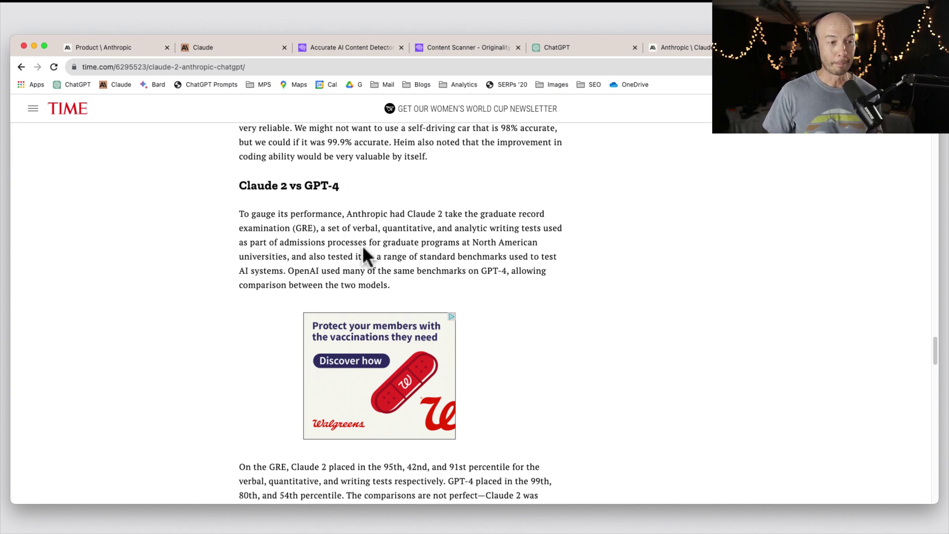
scroll(267, 285, "down", 5)
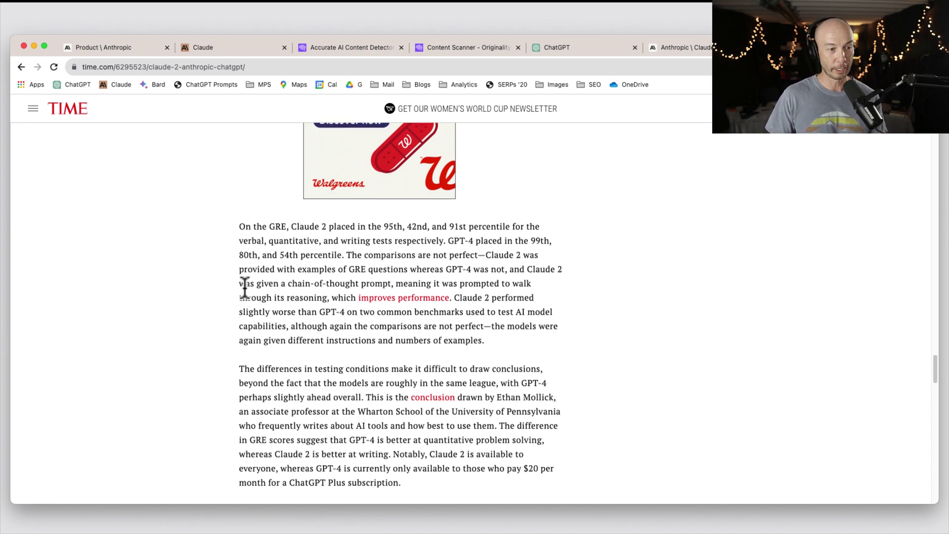
scroll(237, 270, "down", 1)
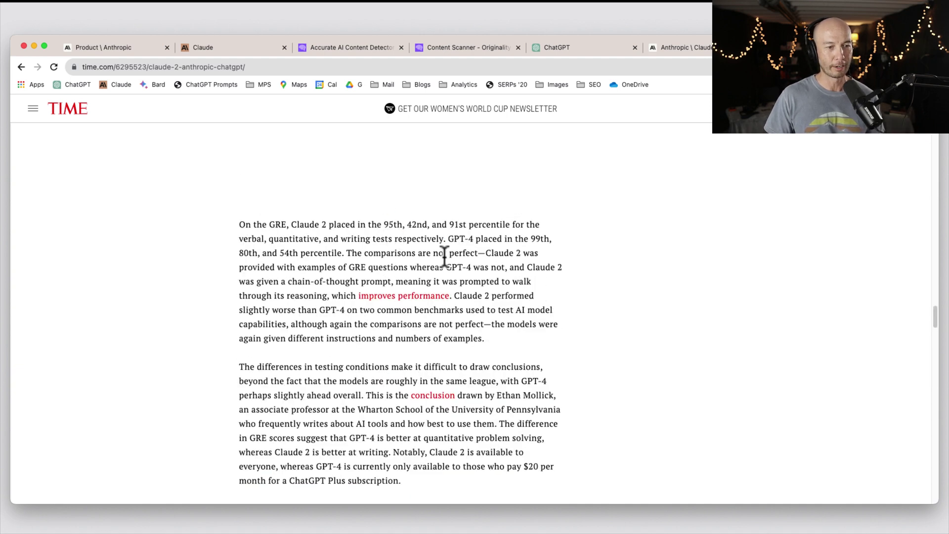
left_click(448, 225)
double_click(448, 225)
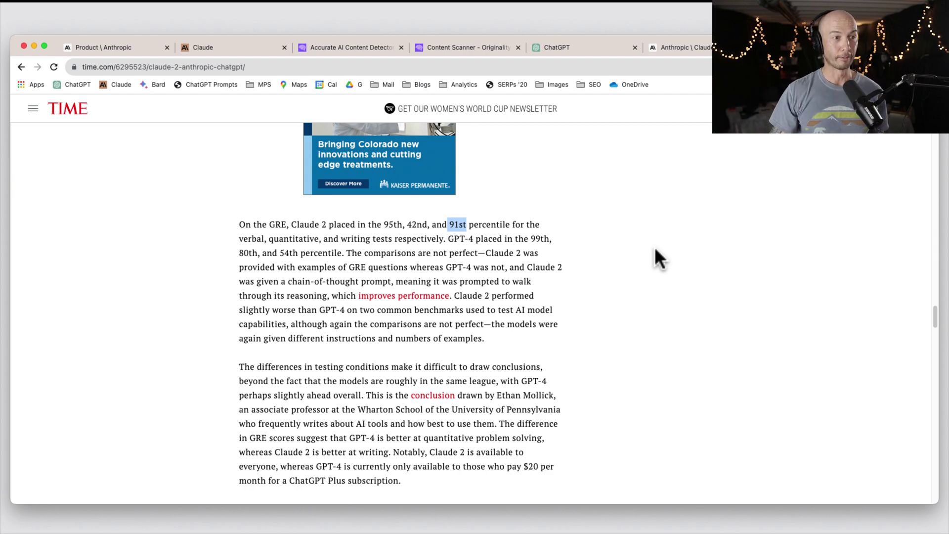
left_click(236, 44)
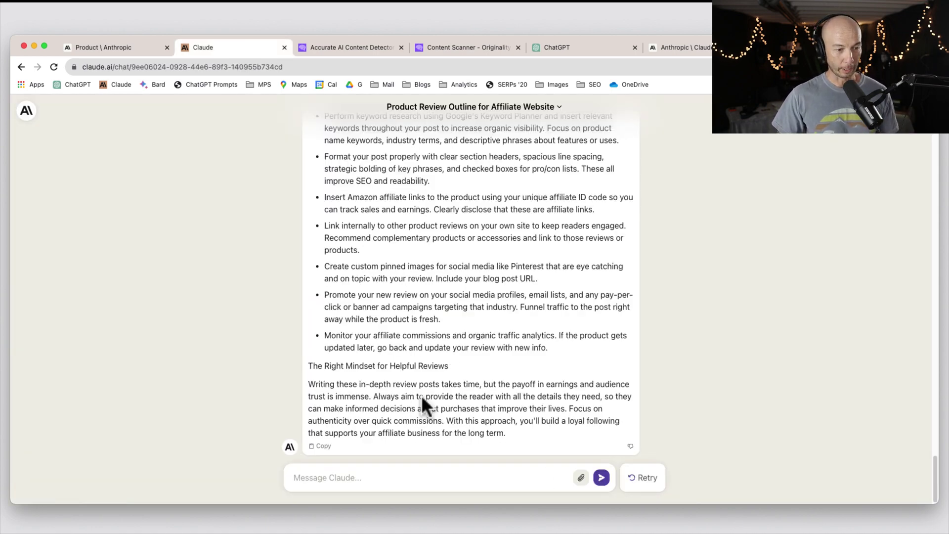
Copy Claude's generated blog post.
scroll(423, 396, "up", 10)
scroll(427, 396, "up", 15)
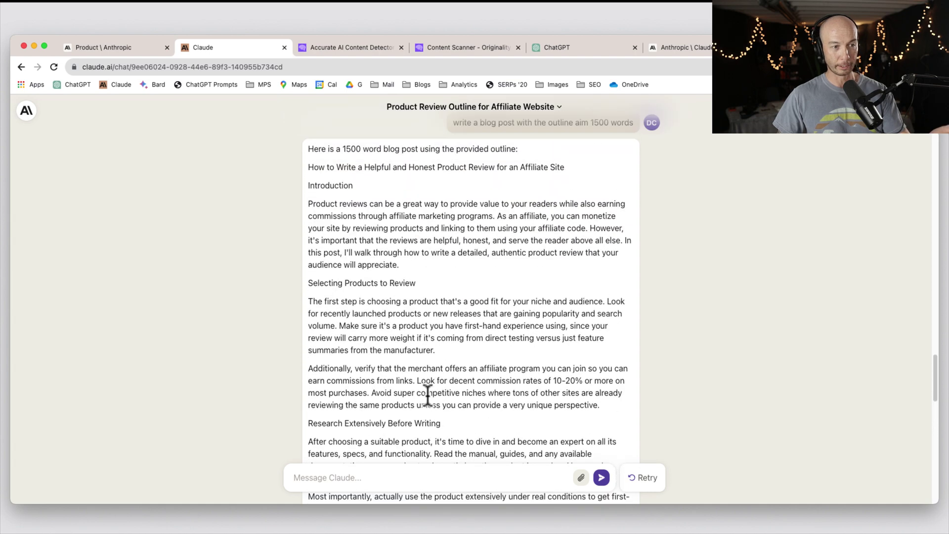
scroll(428, 395, "down", 5)
scroll(428, 395, "down", 15)
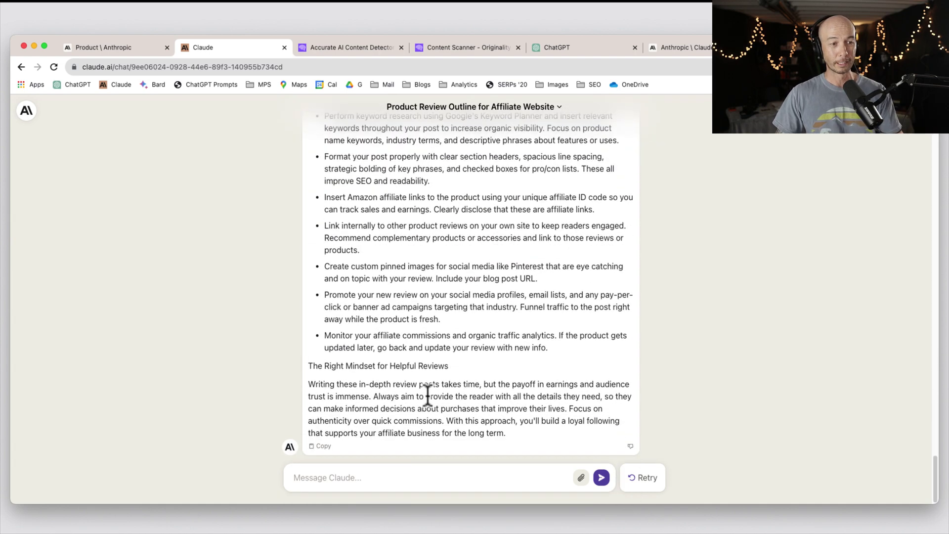
left_click(323, 446)
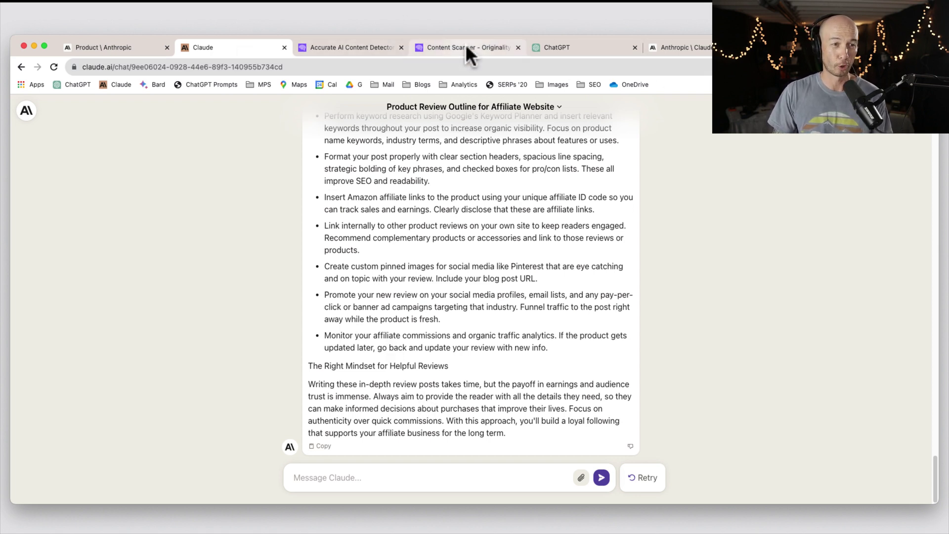
Ask Claude 'looks too short, make long' to get a longer version of the post.
left_click(476, 478)
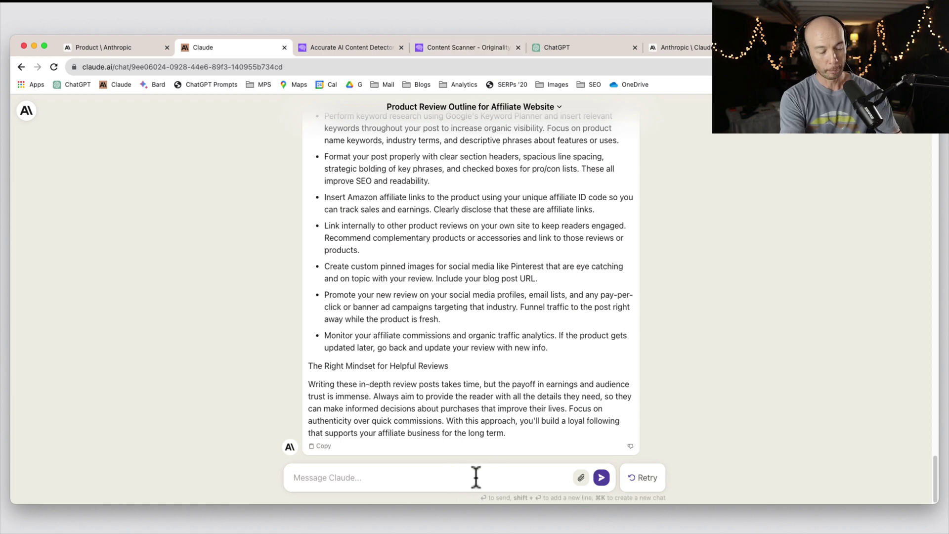
type("sh")
key("BackSpace")
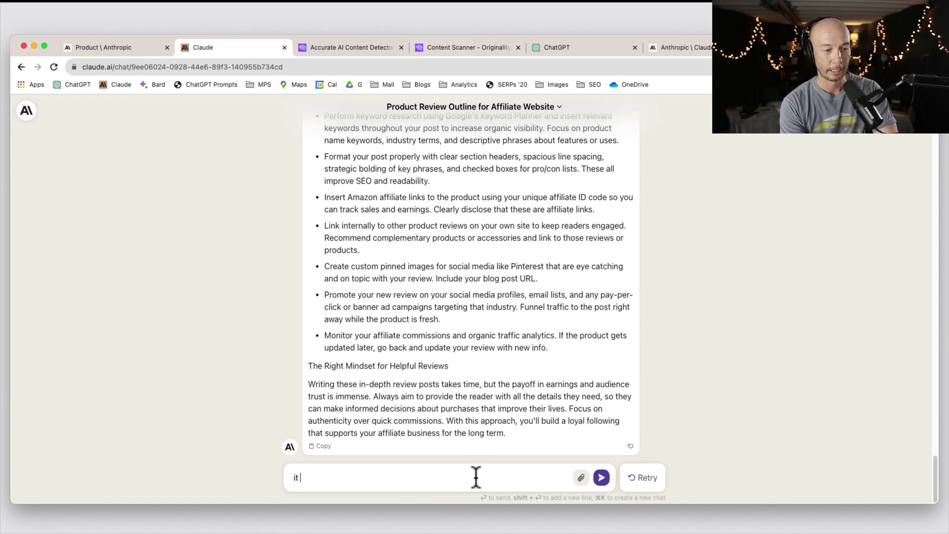
type("looks too shor")
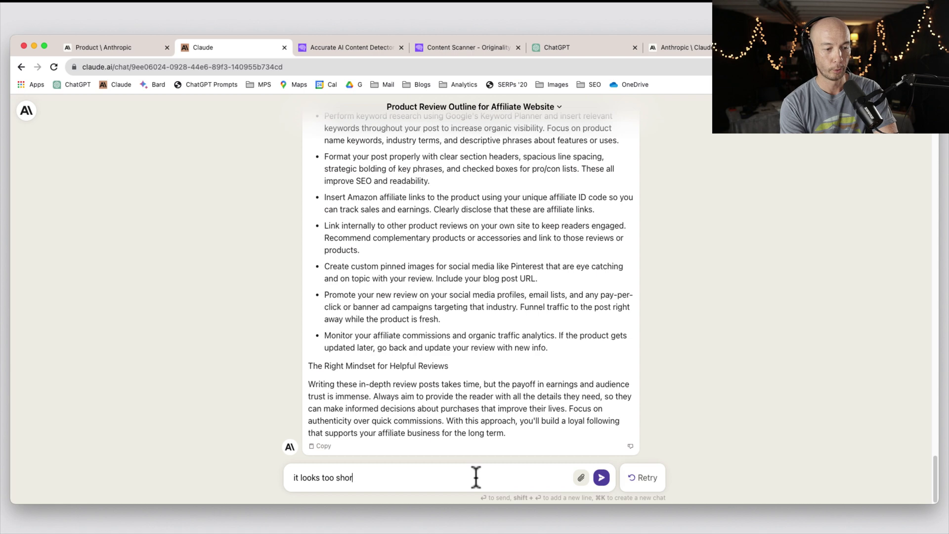
type("t, make ")
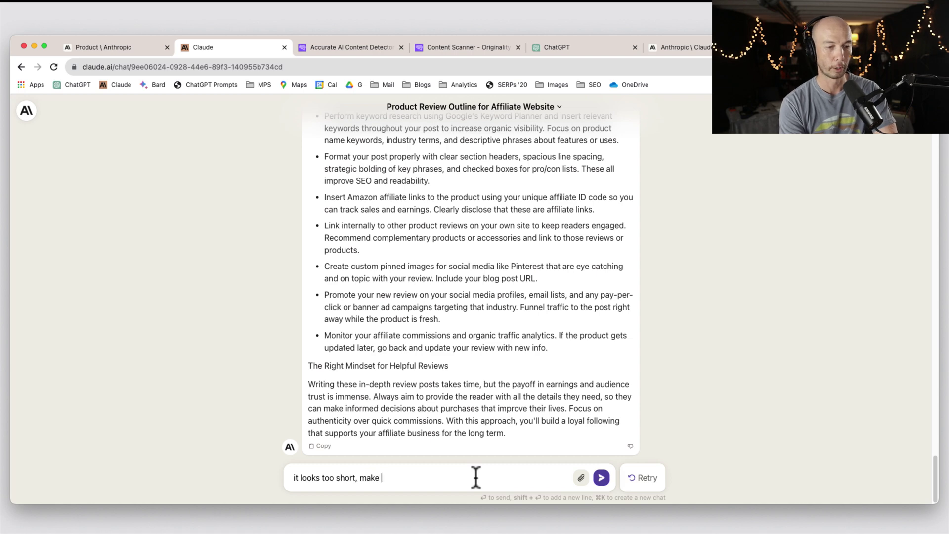
type("longer")
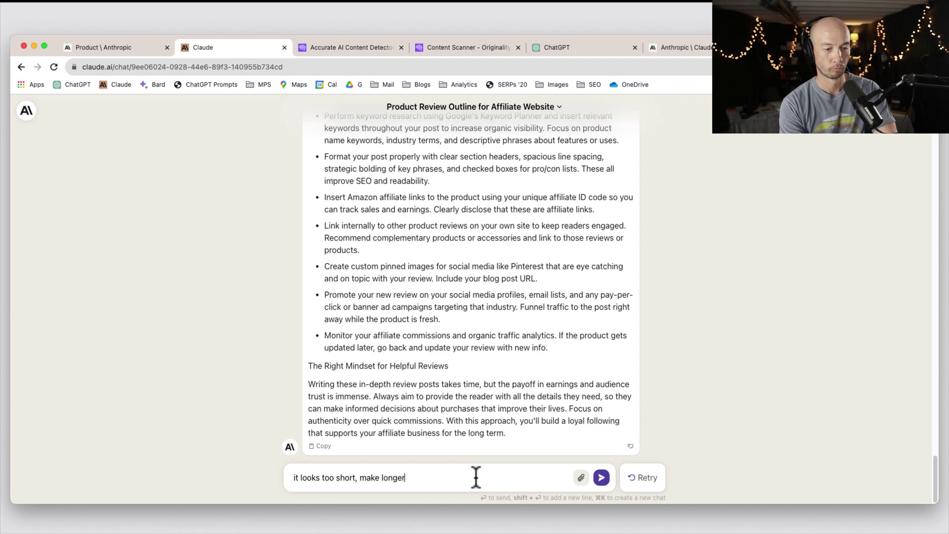
key("Return")
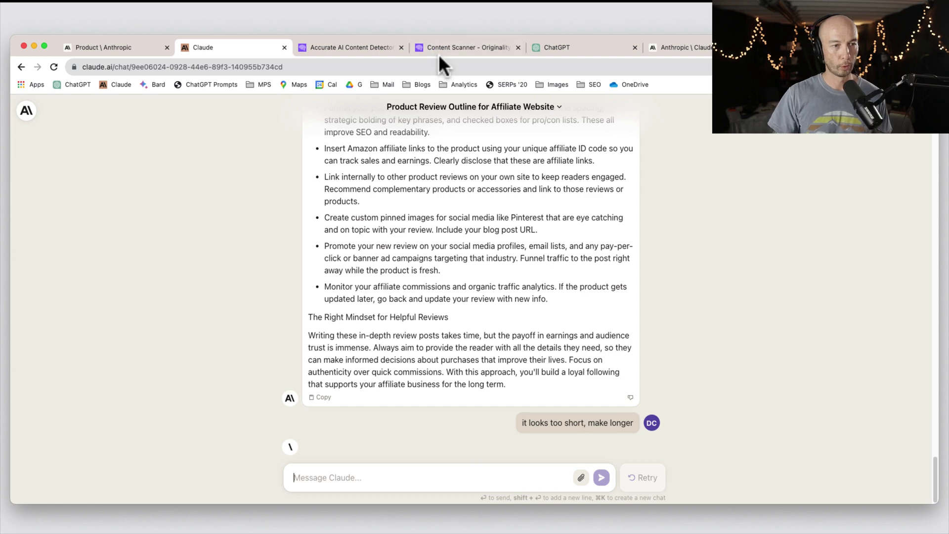
left_click(438, 50)
Paste the 887-word Claude blog post into the content box and run the scan.
left_click(385, 389)
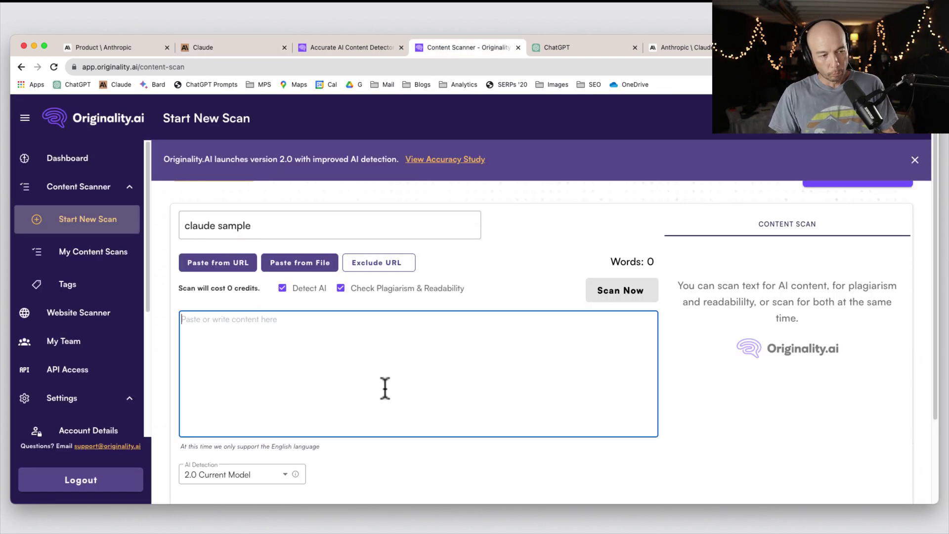
key("super+v")
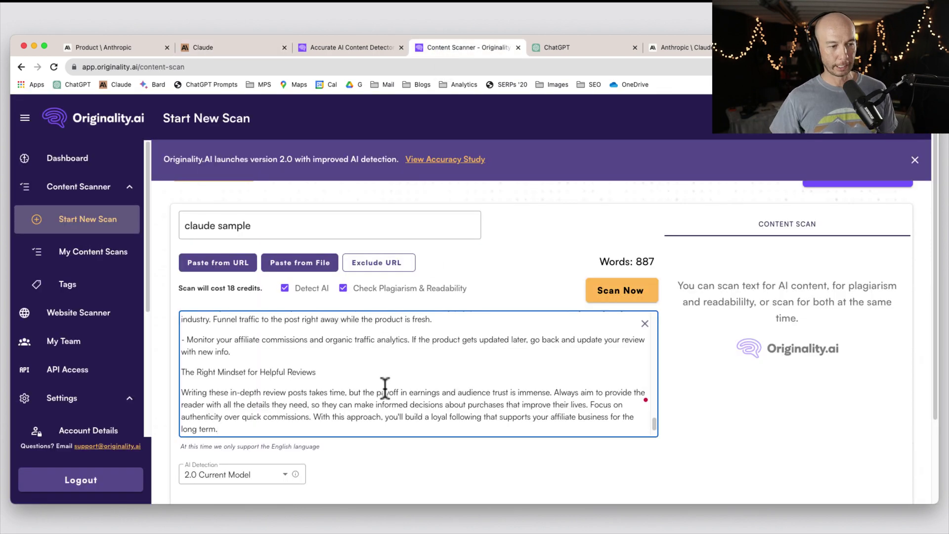
double_click(638, 258)
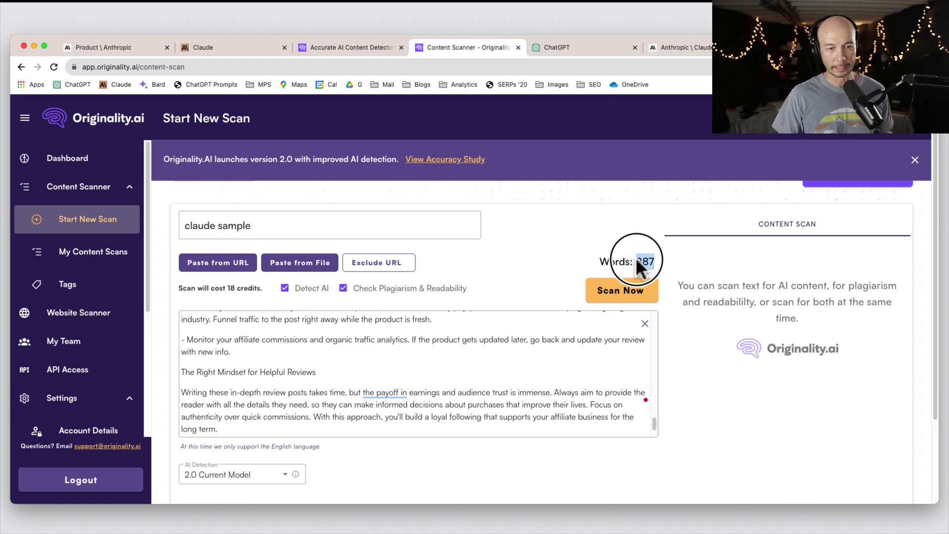
left_click(547, 279)
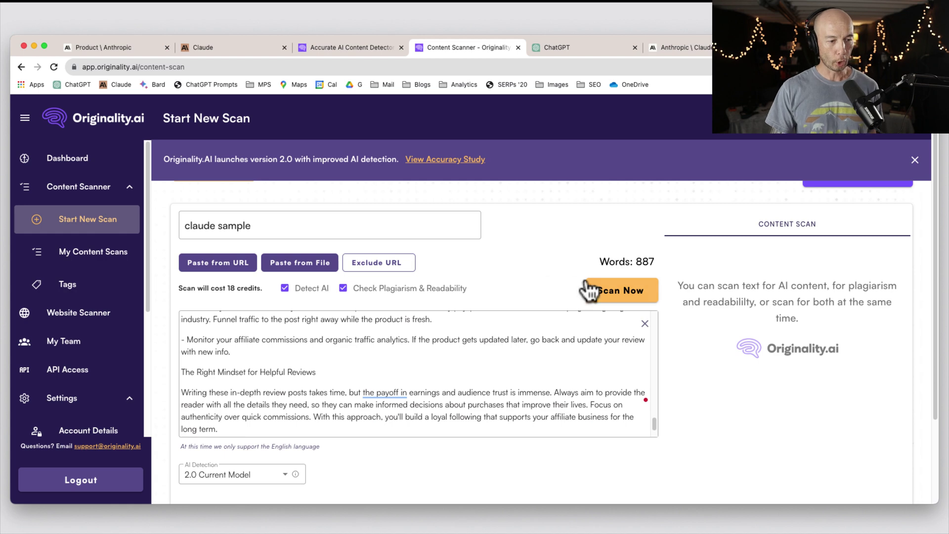
left_click(603, 296)
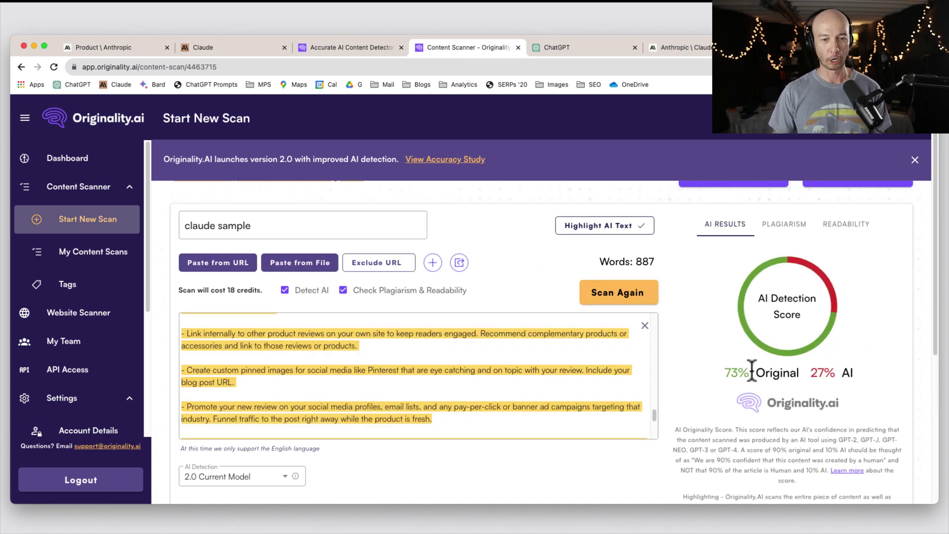
Review the AI results: 73% Original and 27% AI, plus the color key.
left_click(737, 374)
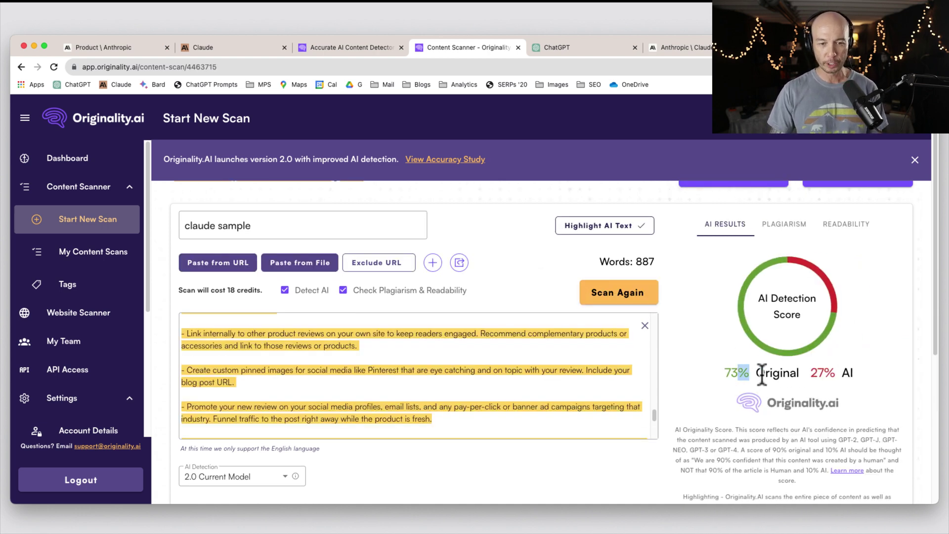
double_click(821, 373)
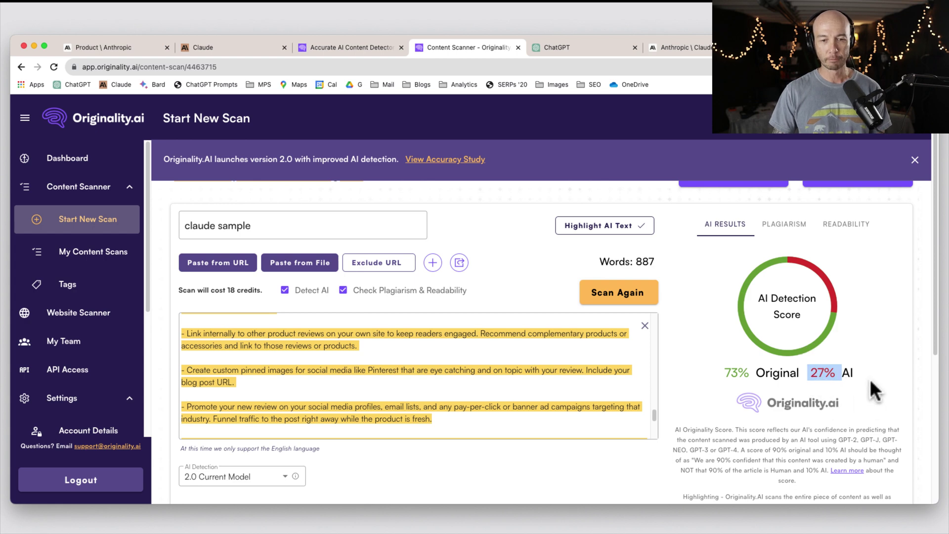
left_click(714, 366)
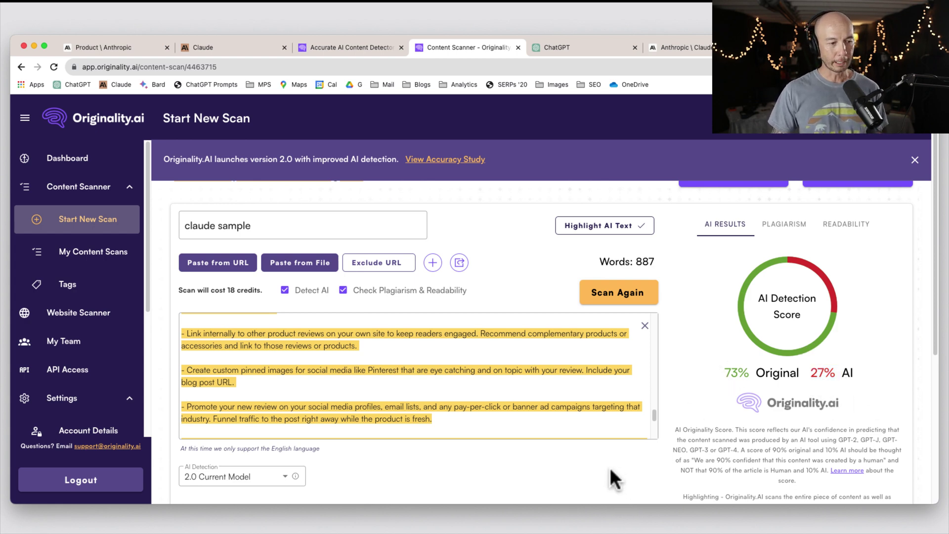
scroll(610, 467, "down", 3)
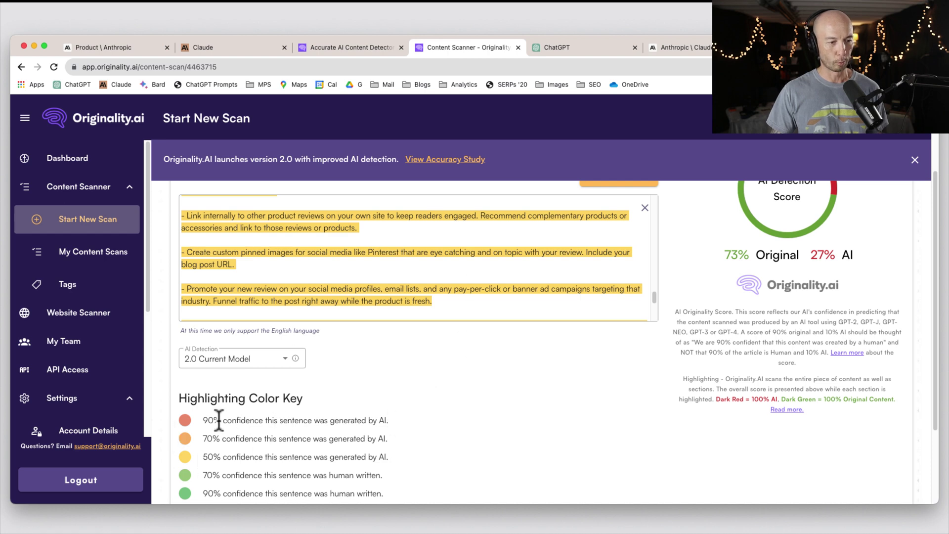
left_click(457, 430)
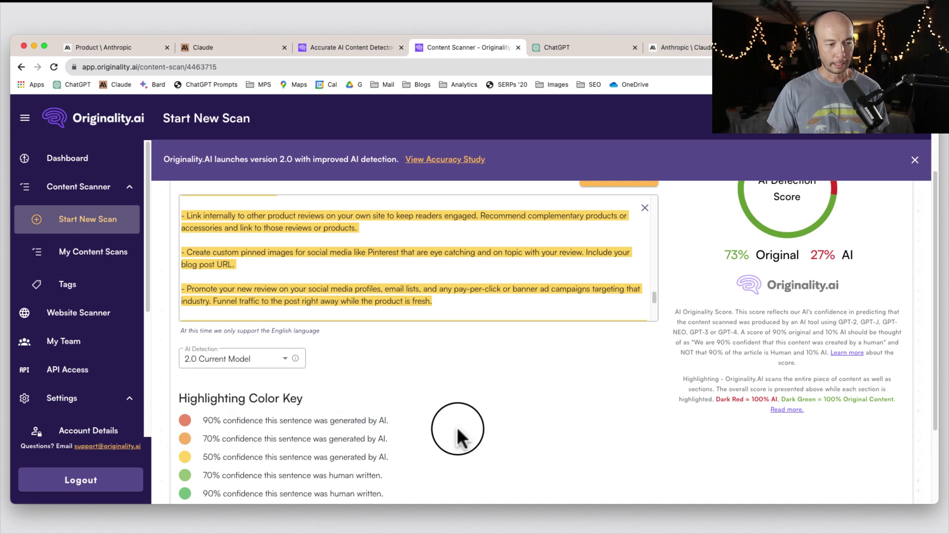
scroll(566, 422, "up", 3)
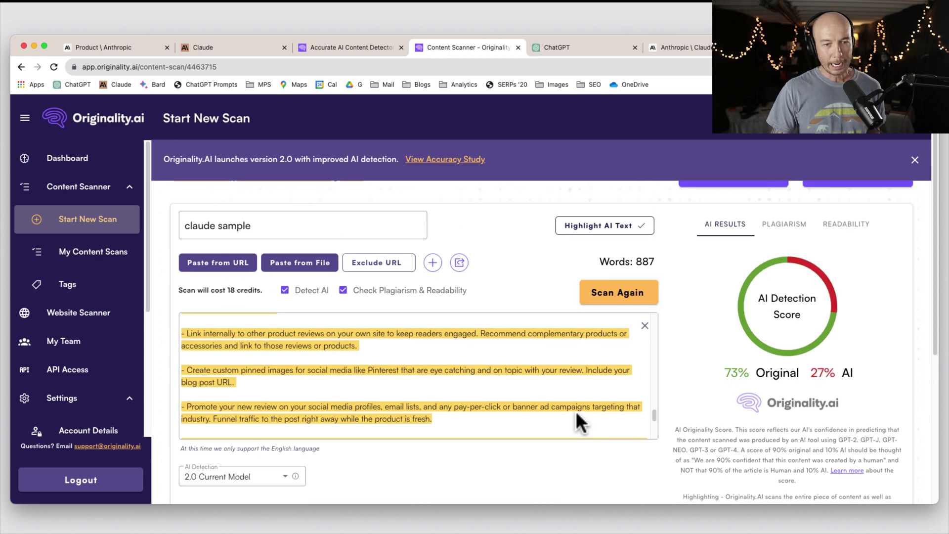
Check the plagiarism (0%) and readability (51.7 Flesch-Kincaid) results, then return to Claude.
left_click(782, 232)
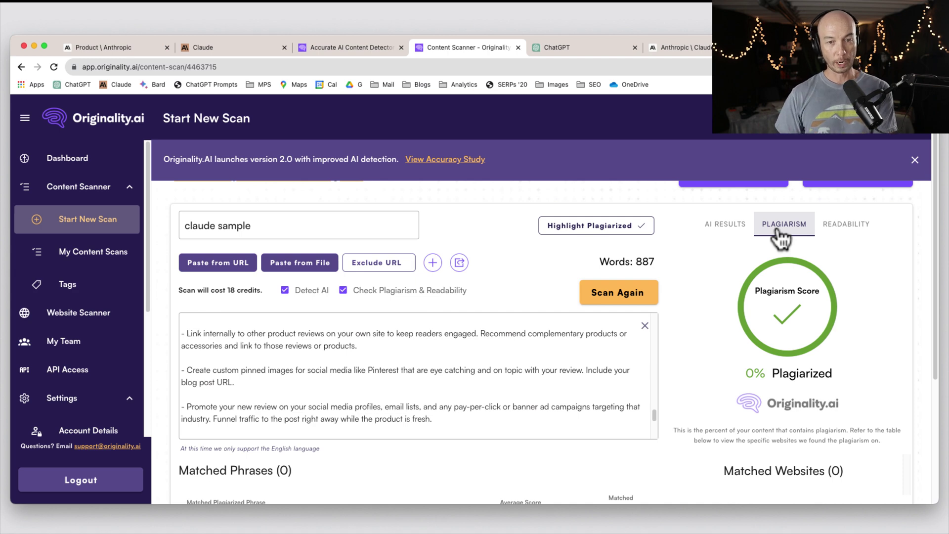
left_click(833, 230)
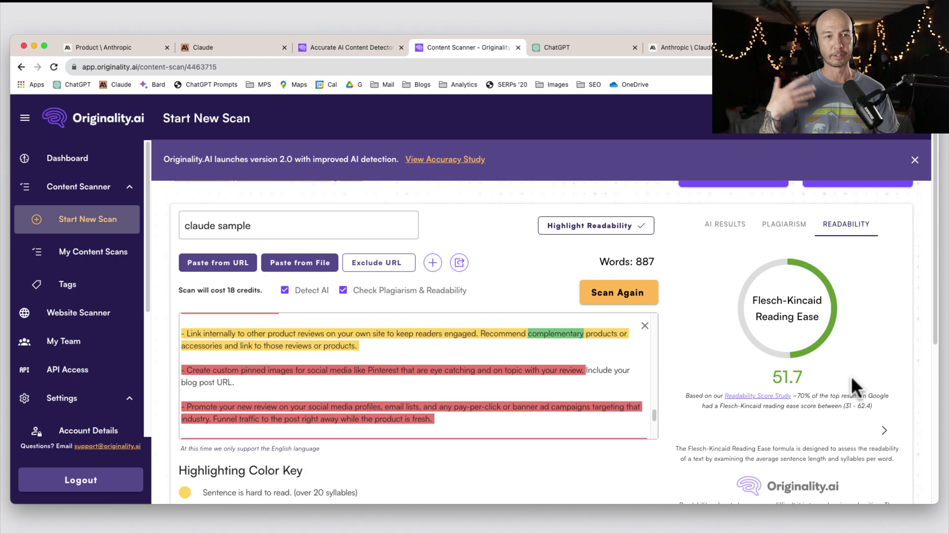
left_click(222, 48)
Scroll through Claude's blog post reply and copy the full response.
scroll(445, 383, "up", 15)
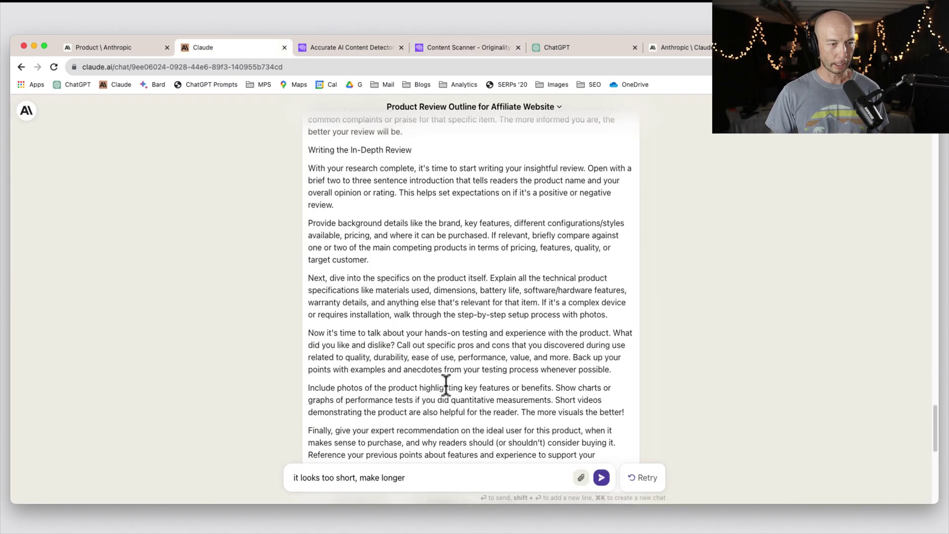
scroll(446, 385, "up", 10)
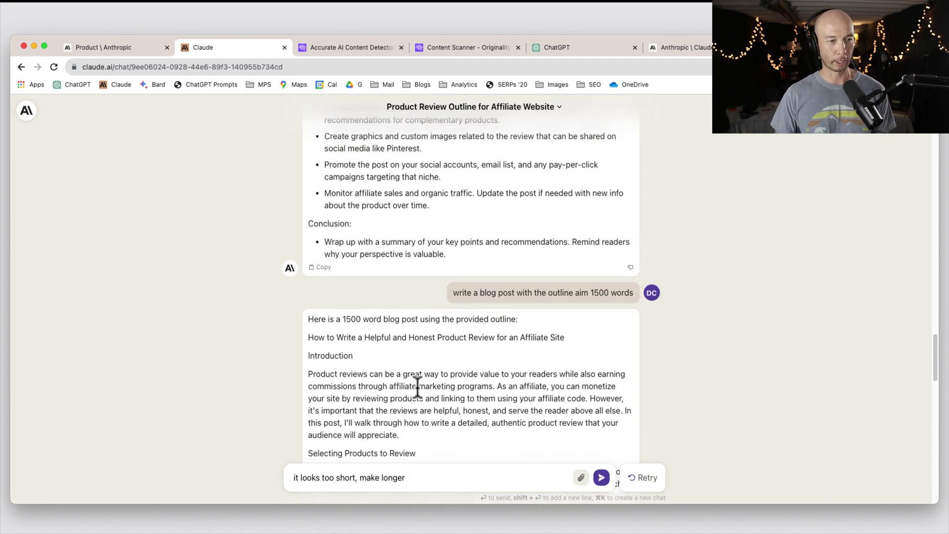
scroll(416, 385, "down", 10)
scroll(407, 328, "down", 15)
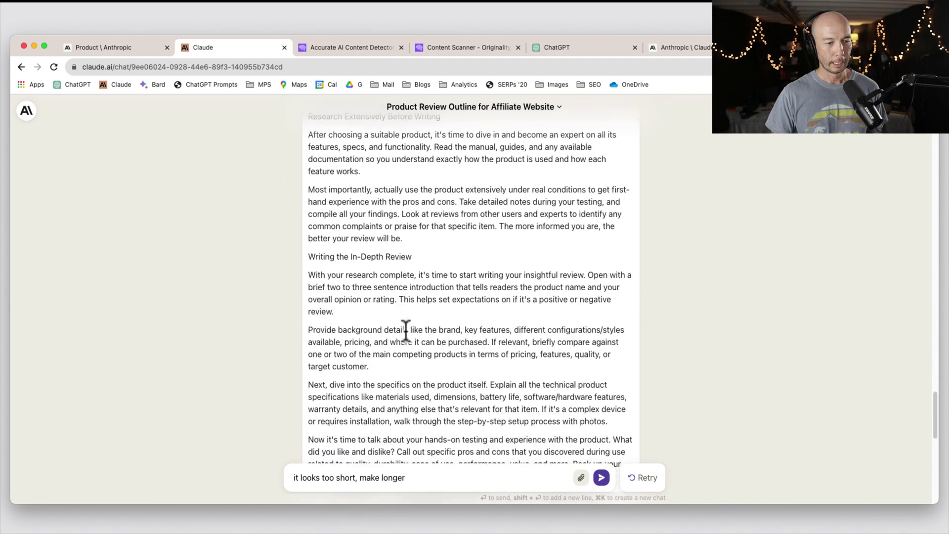
left_click(328, 447)
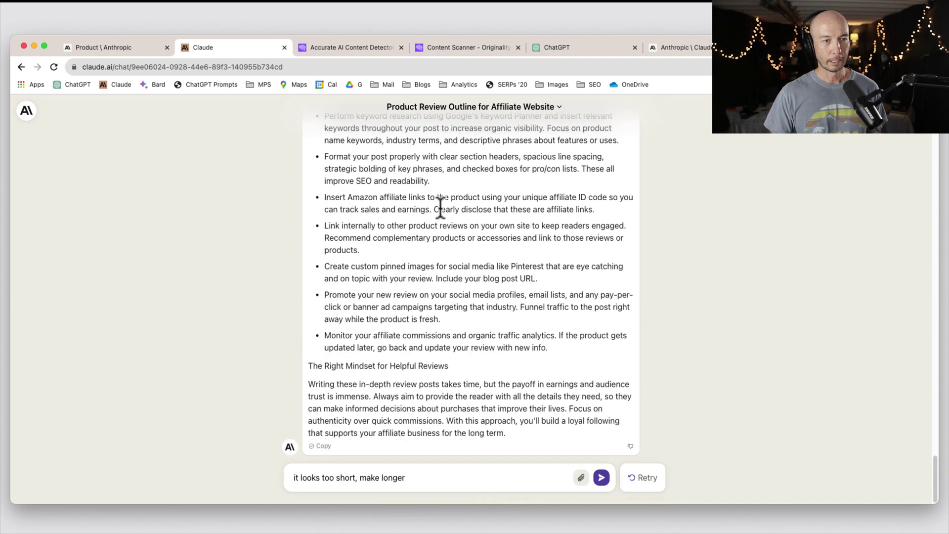
Clear the previous text from the Originality.ai Content Scanner box.
left_click(450, 49)
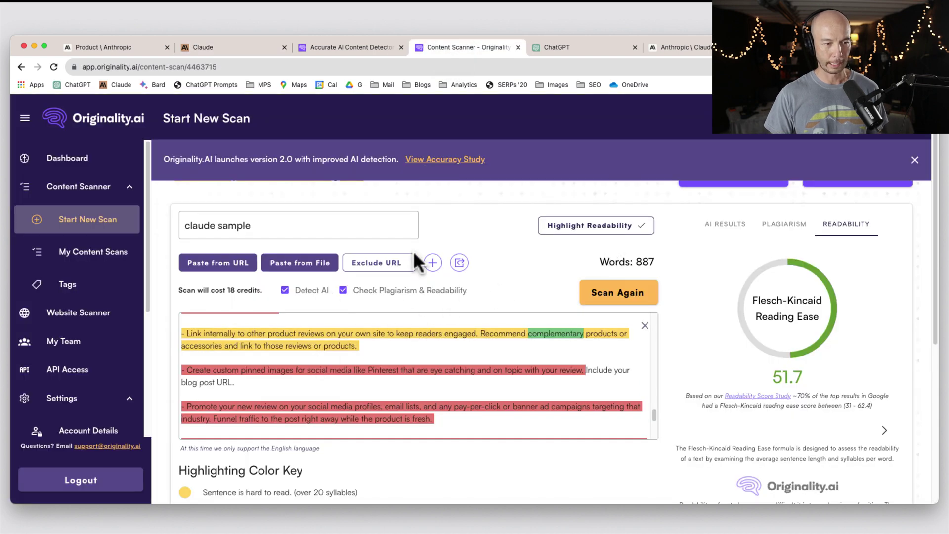
mouse_move(532, 332)
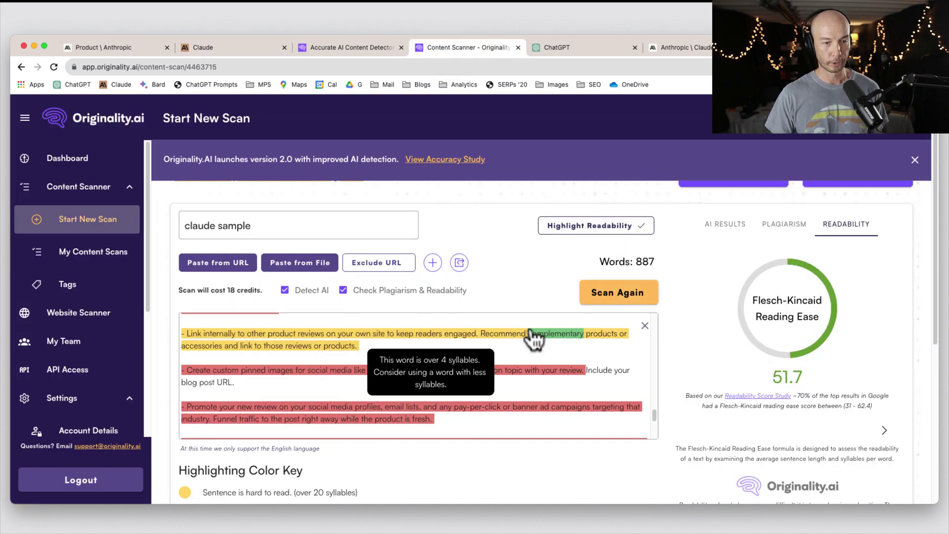
left_click(525, 357)
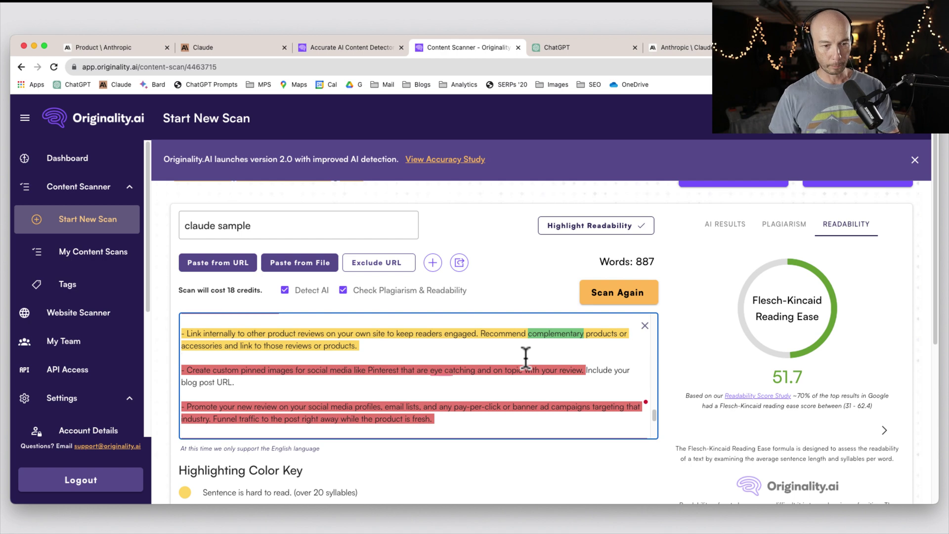
left_click(645, 326)
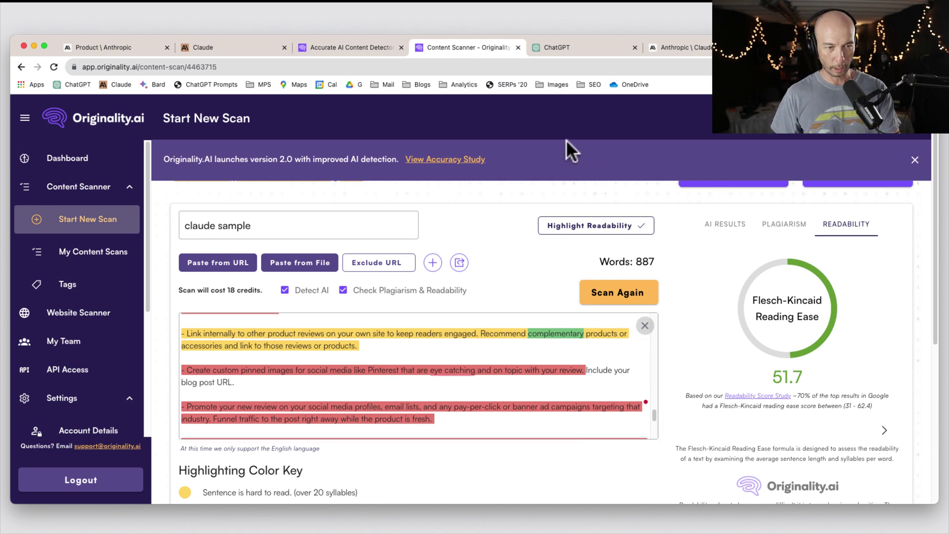
left_click(537, 346)
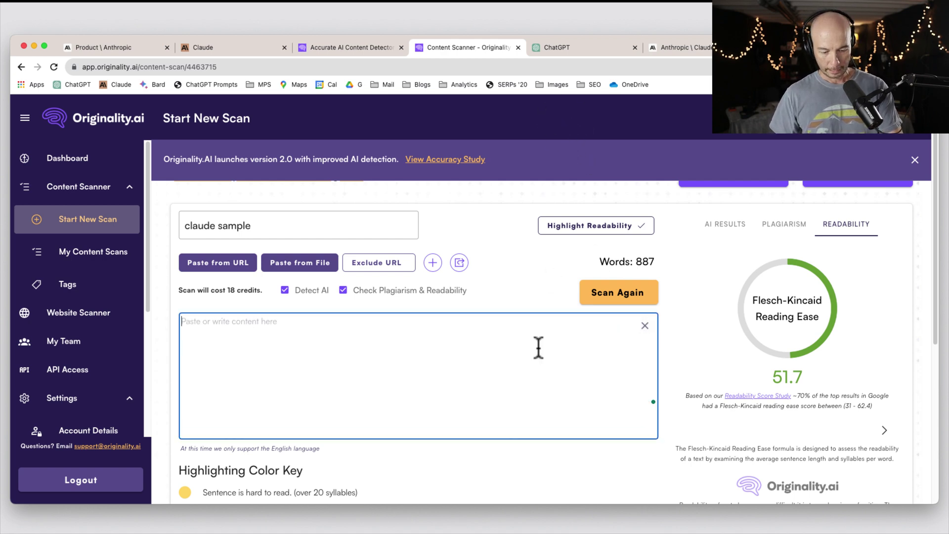
Paste the Claude blog post and rescan it, confirming the 887-word count.
key("super+v")
left_click(548, 299)
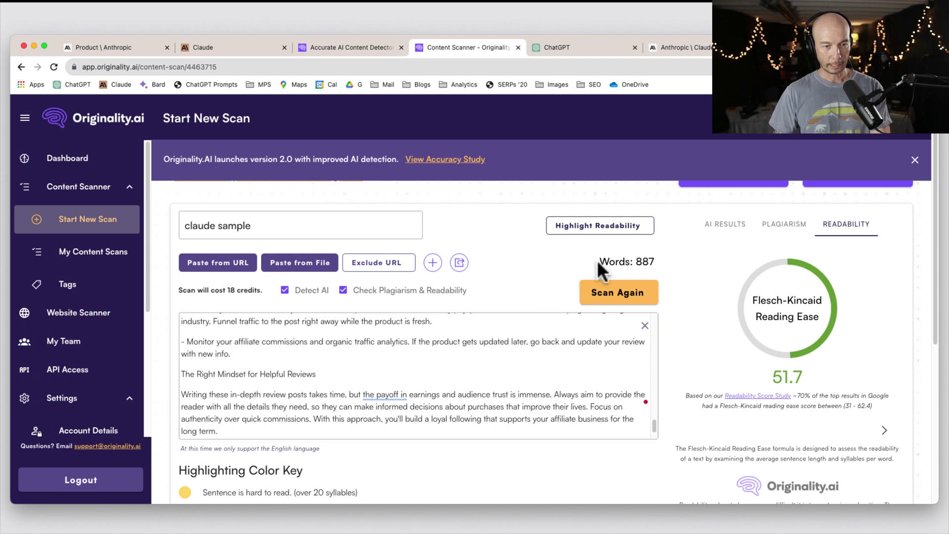
left_click(620, 294)
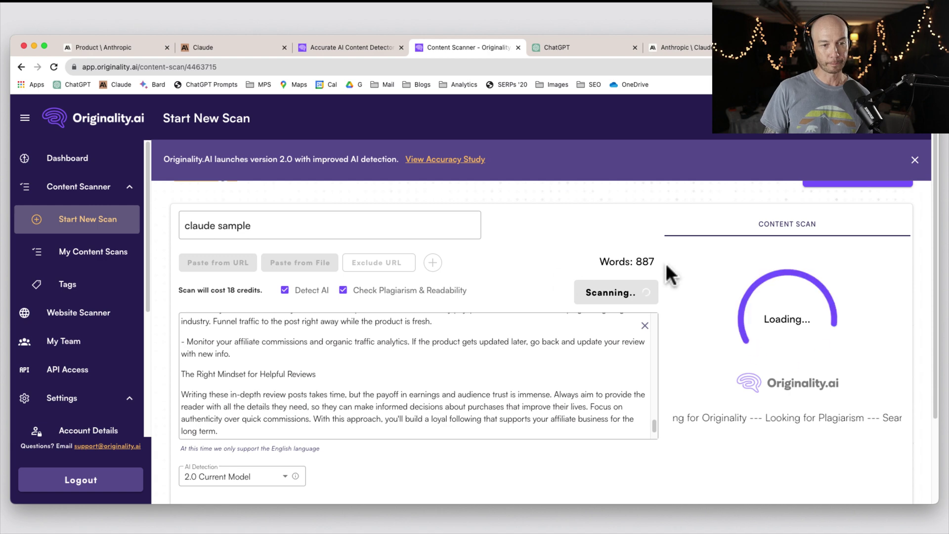
left_click_drag(663, 269, 615, 262)
left_click(516, 270)
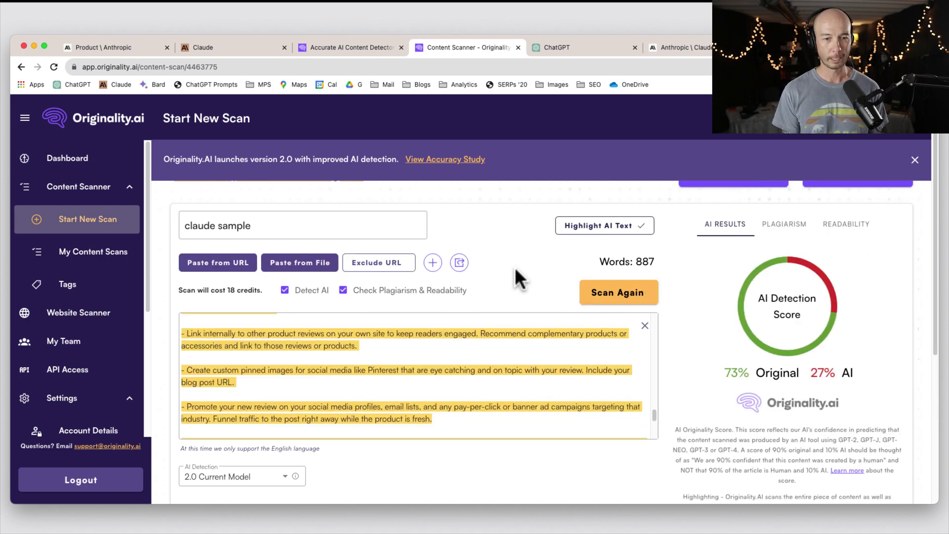
Review the 73% Original, 27% AI and 51.7 readability scores, then return to Claude.
double_click(732, 373)
left_click_drag(842, 373, 804, 378)
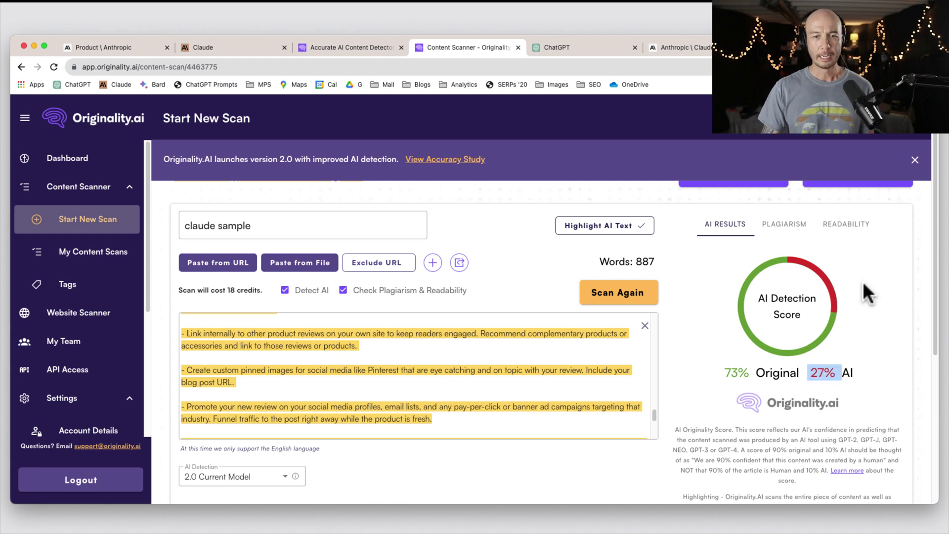
left_click(864, 223)
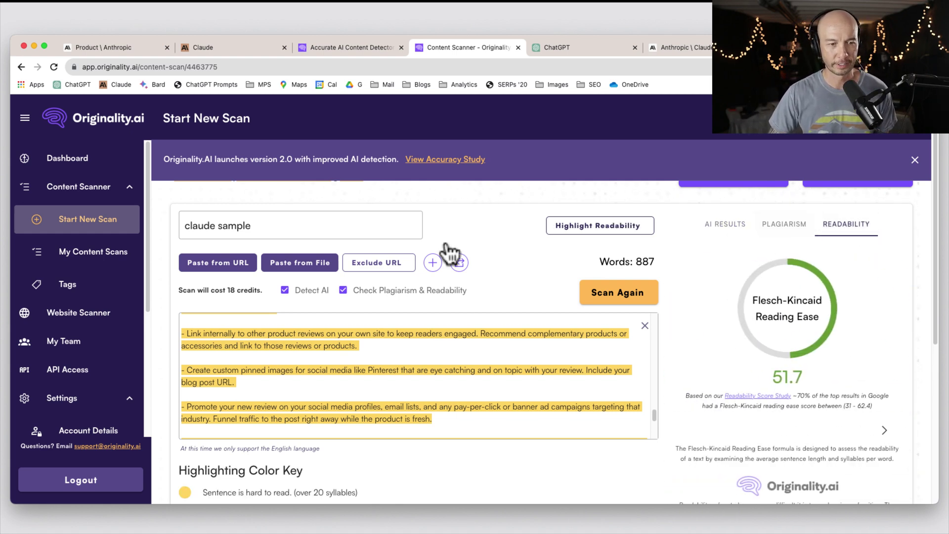
left_click(241, 40)
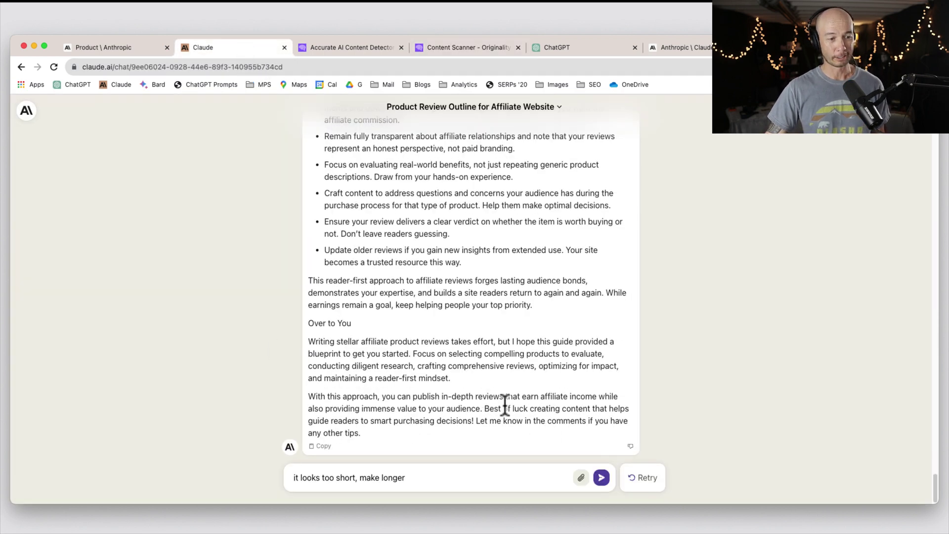